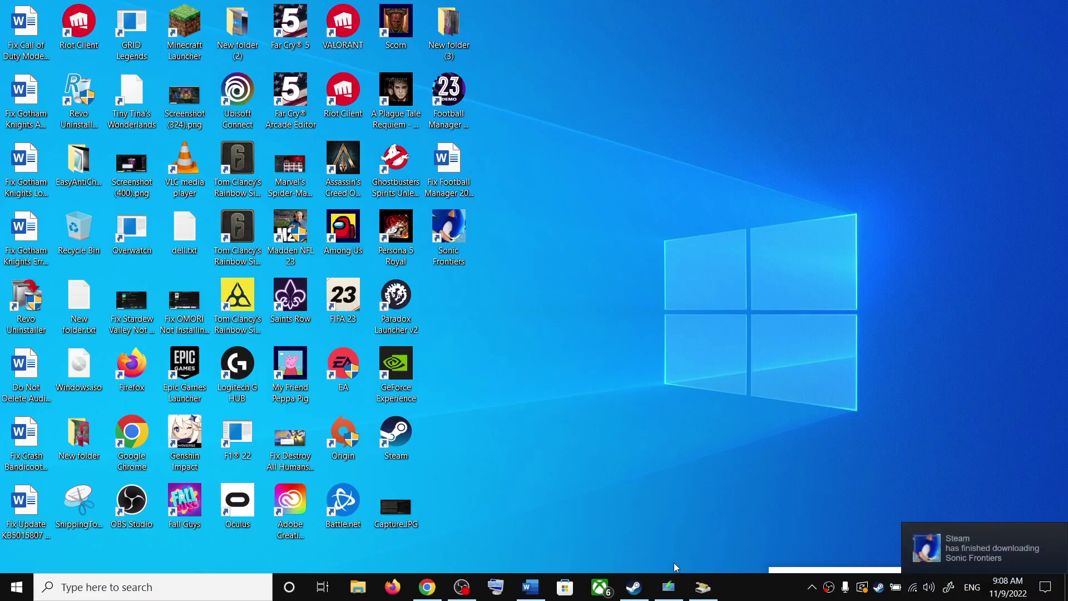
Step: Check Windows Update, where KB5019959 is installing at 20%, then switch to the Word fix guide
key(super+i)
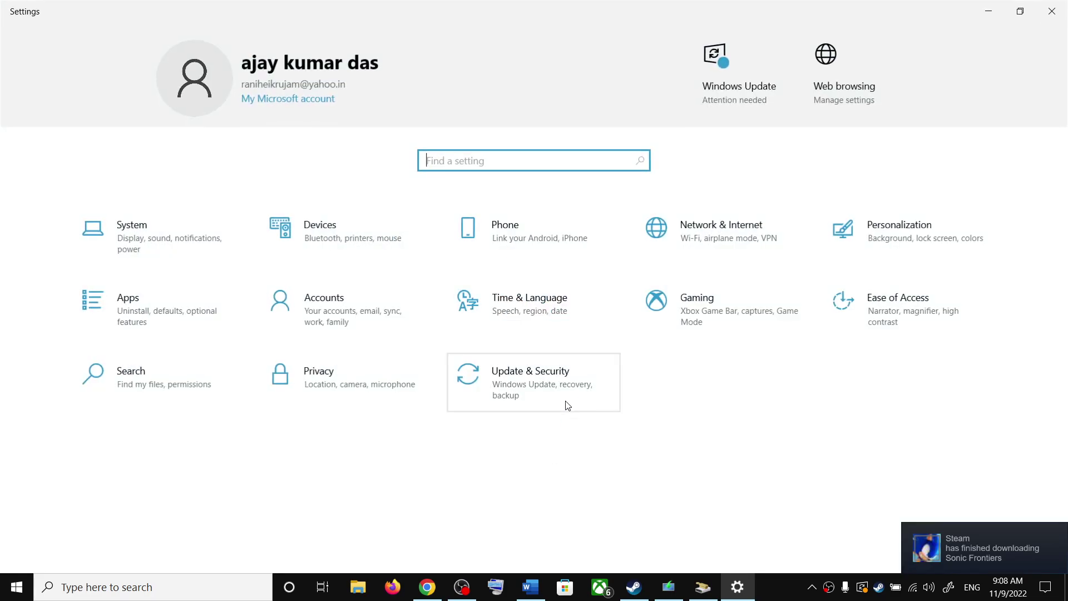
click(566, 403)
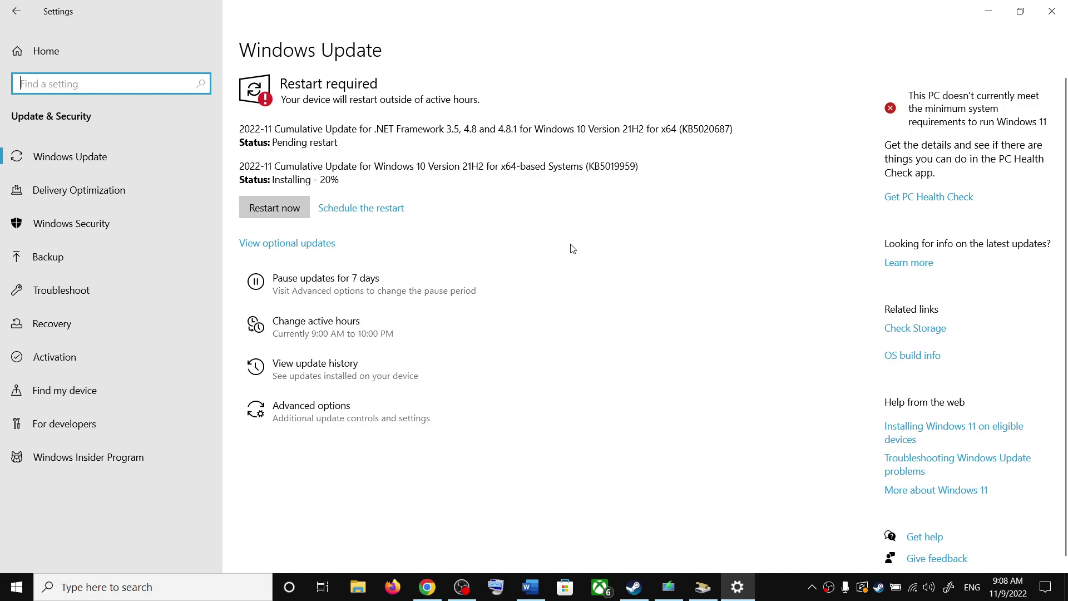
click(530, 587)
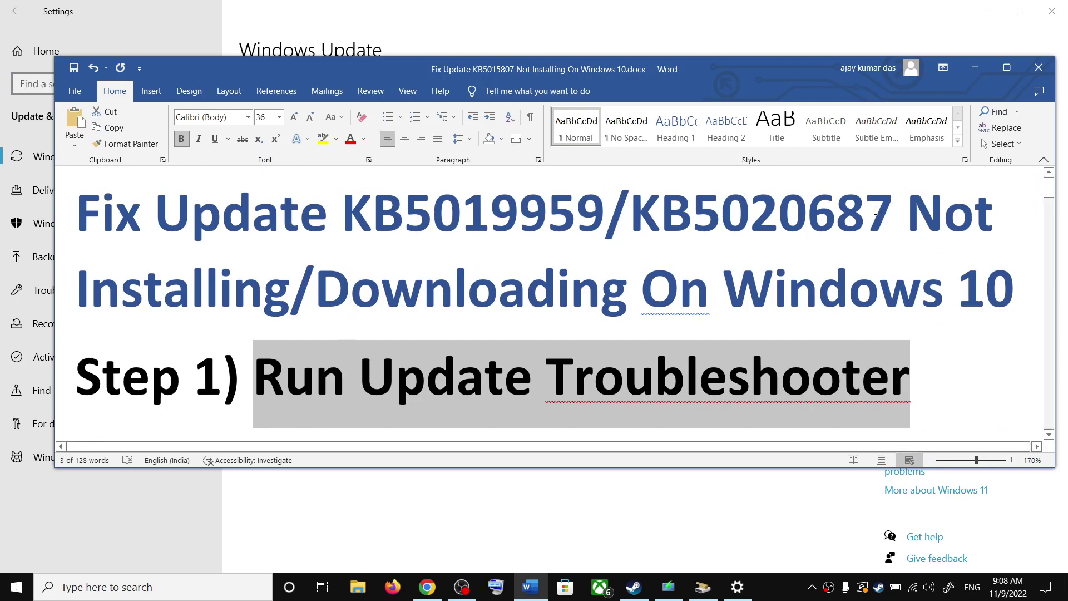
Step: Run the Windows Update troubleshooter from Troubleshoot > Additional troubleshooters
click(975, 67)
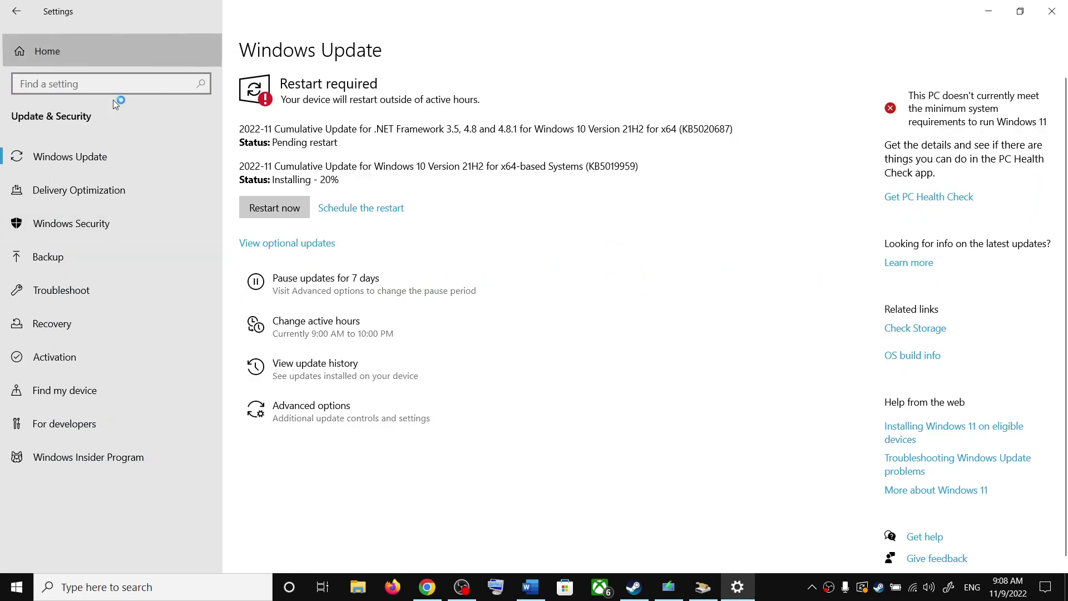
click(46, 51)
click(568, 392)
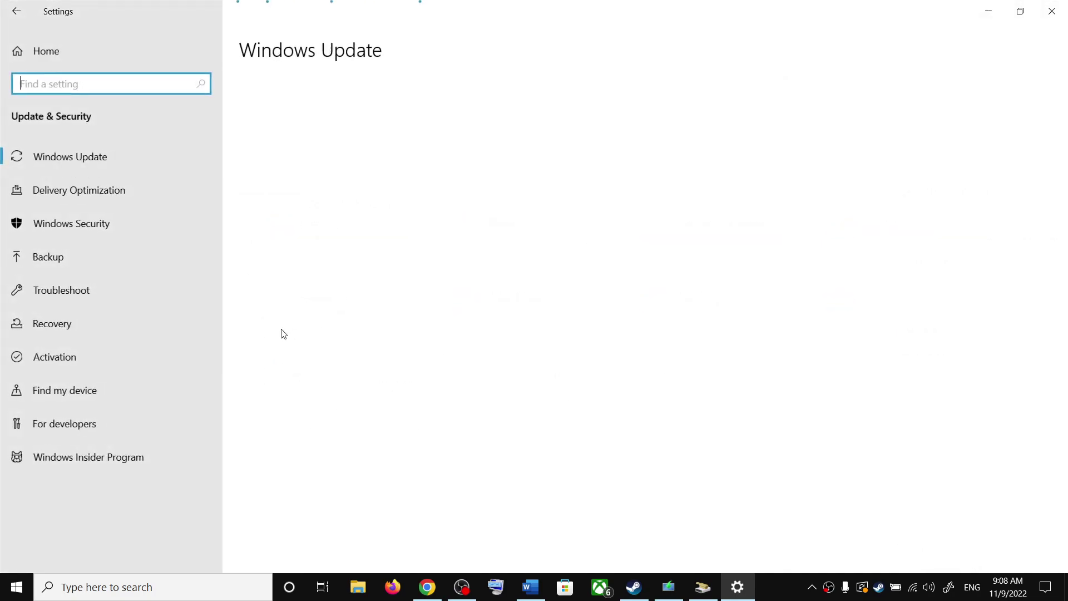
click(78, 297)
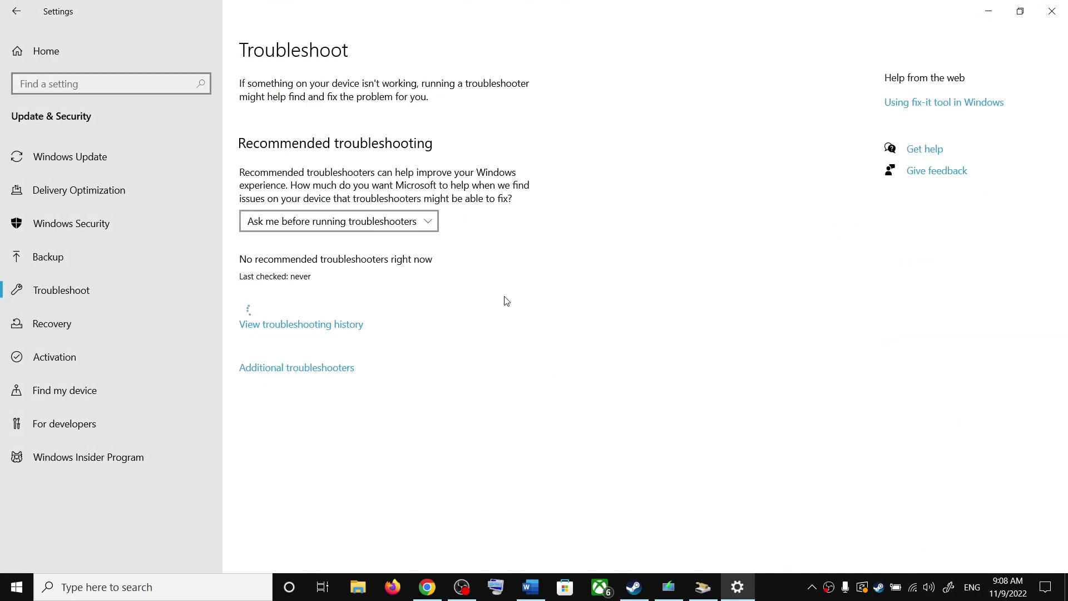
click(306, 371)
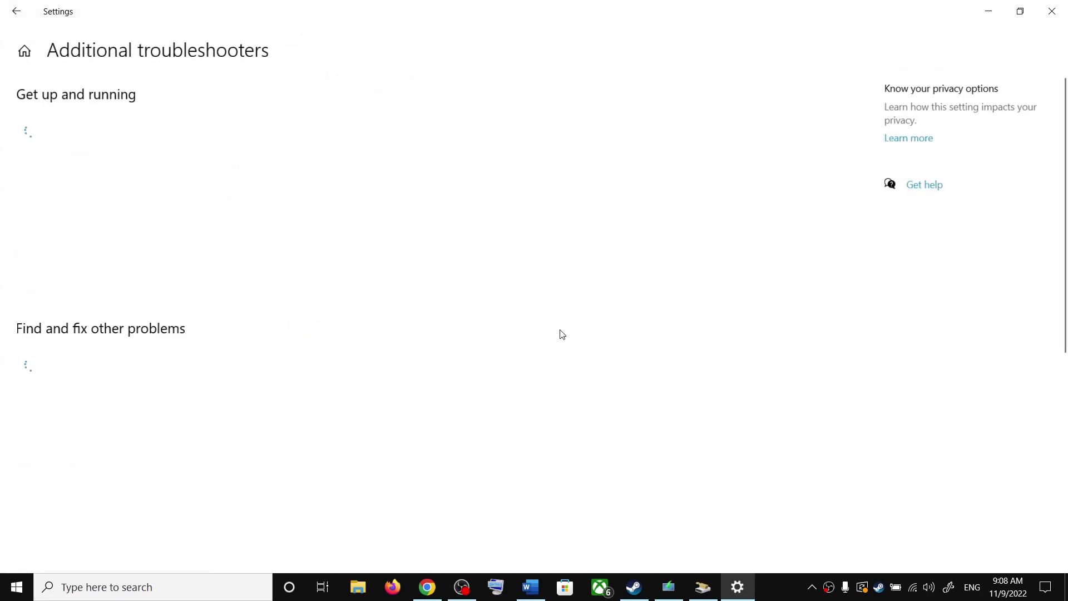
click(141, 274)
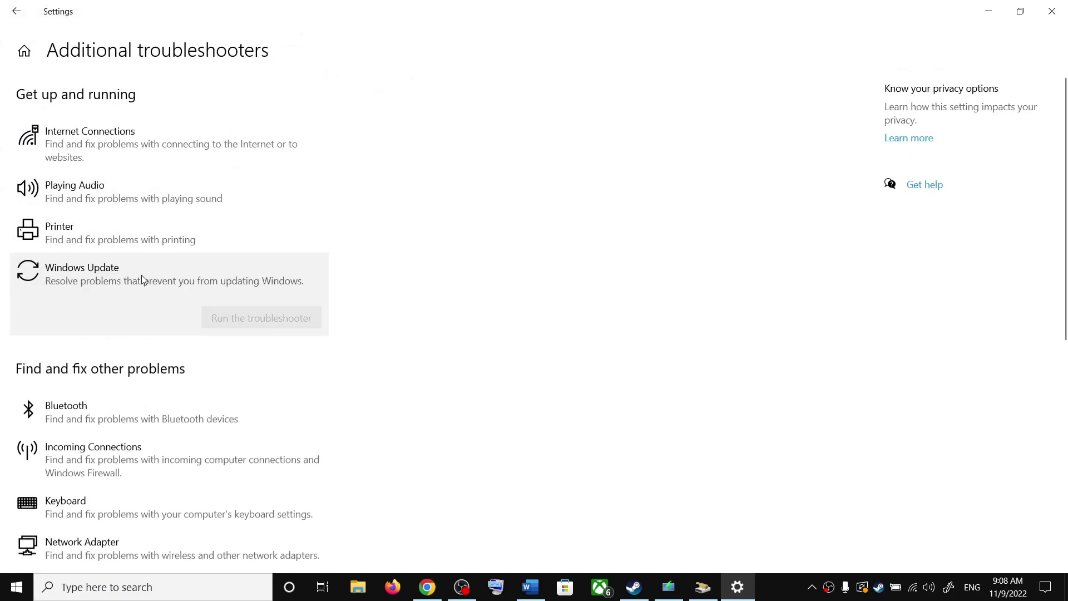
click(244, 317)
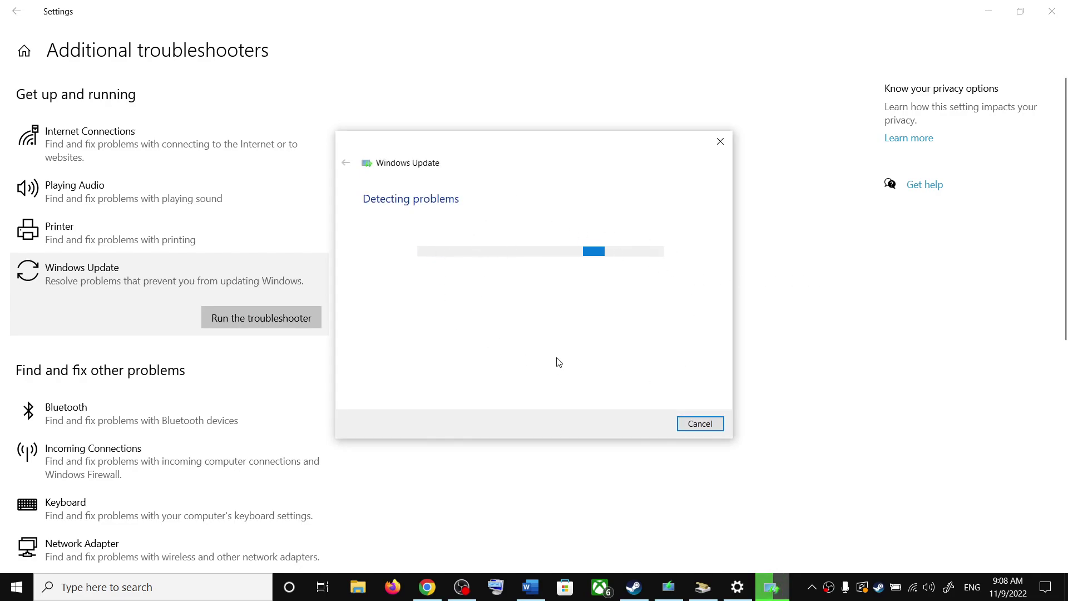
Step: Open and dismiss the Start menu's power options, then return to the Word fix guide
click(16, 585)
click(17, 558)
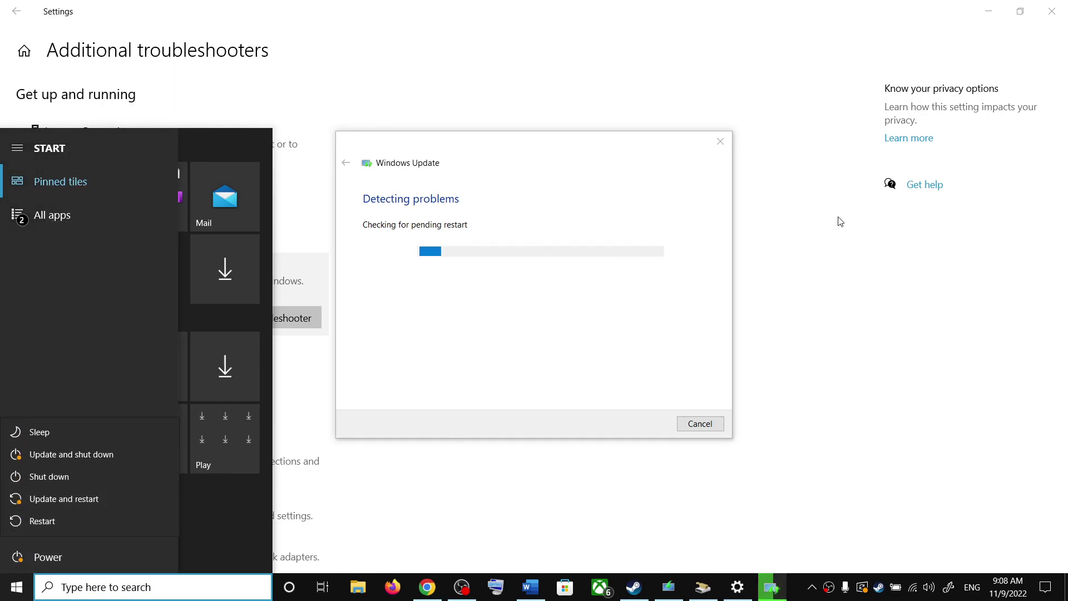
key(Escape)
click(789, 237)
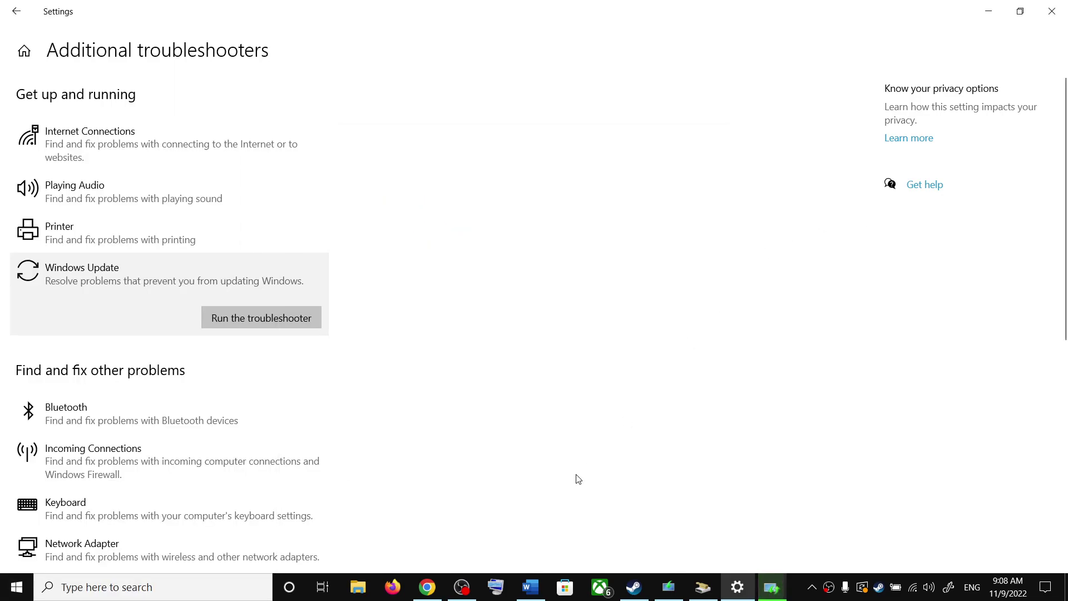
click(530, 586)
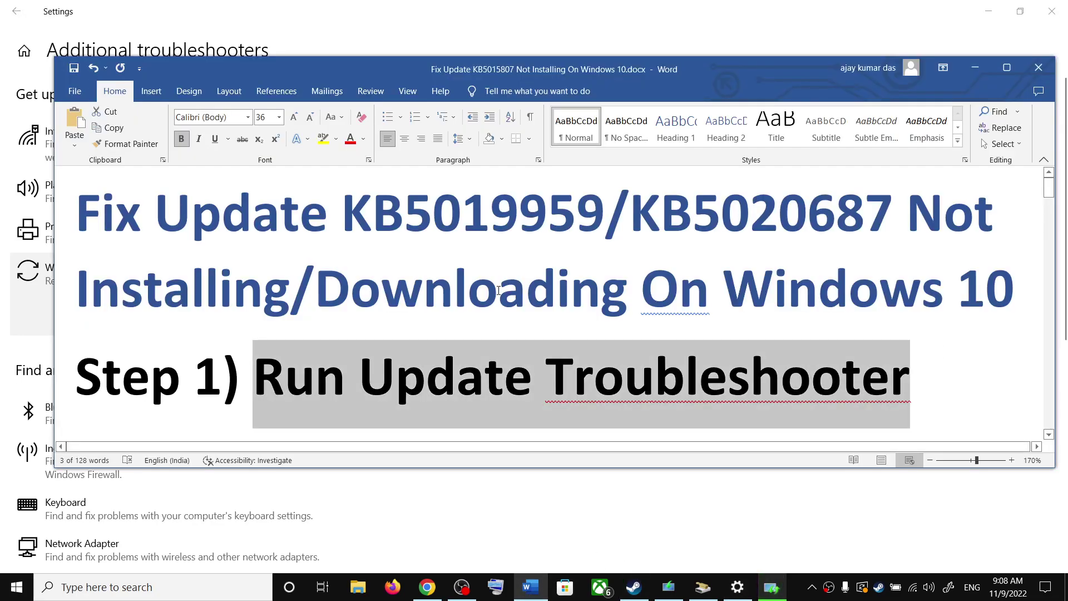
Step: Scroll the guide to Step 2 and open its microsoft.com Windows 10 software-download link in the browser
scroll(500, 301, down, 1)
scroll(500, 301, down, 3)
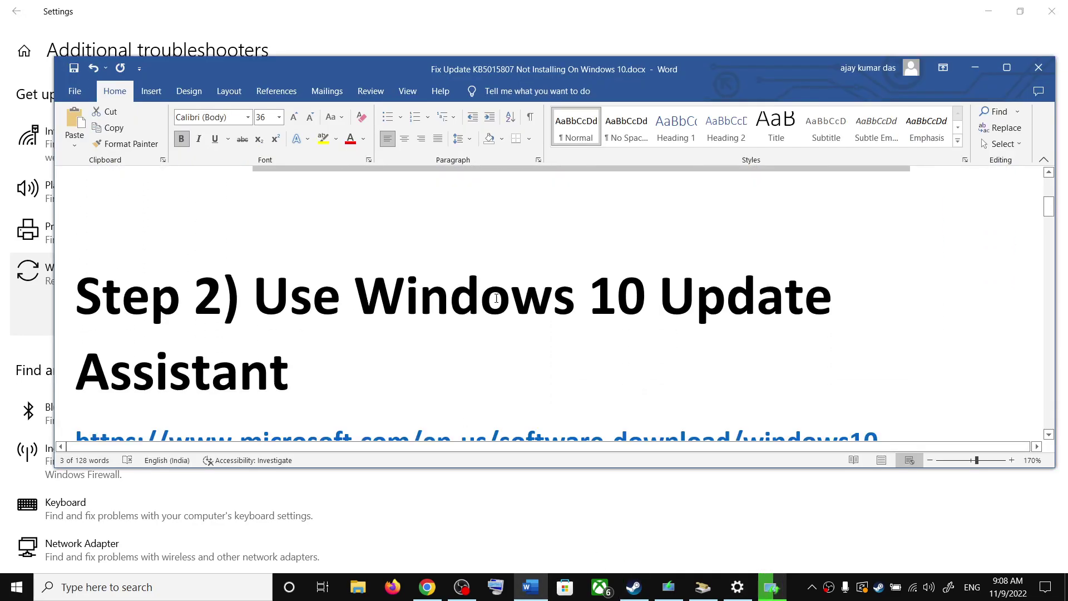
drag(310, 270, 506, 309)
scroll(691, 315, down, 2)
triple_click(915, 290)
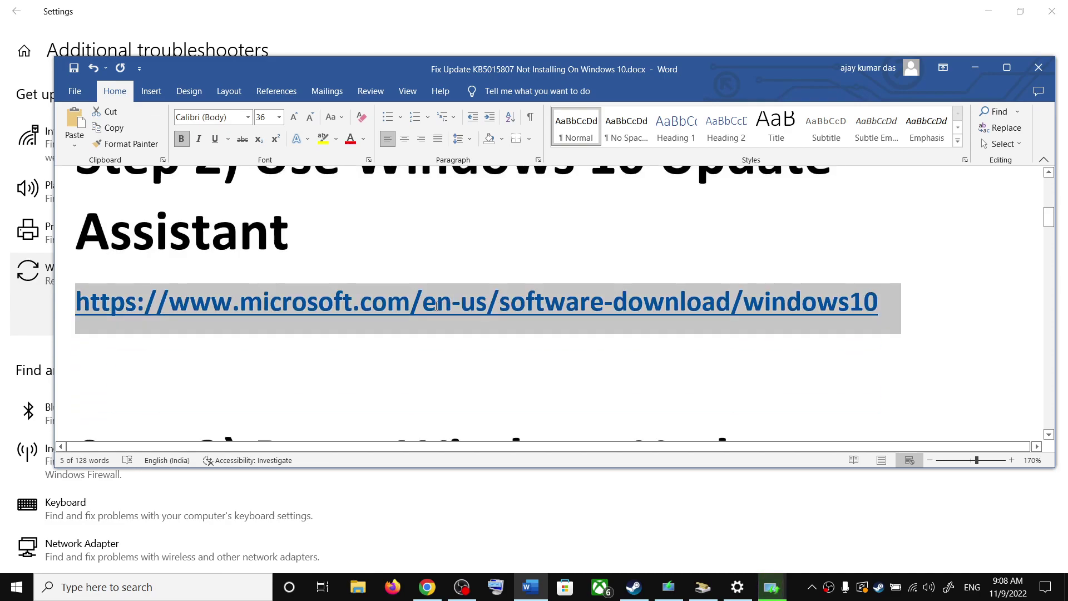
ctrl+click(411, 314)
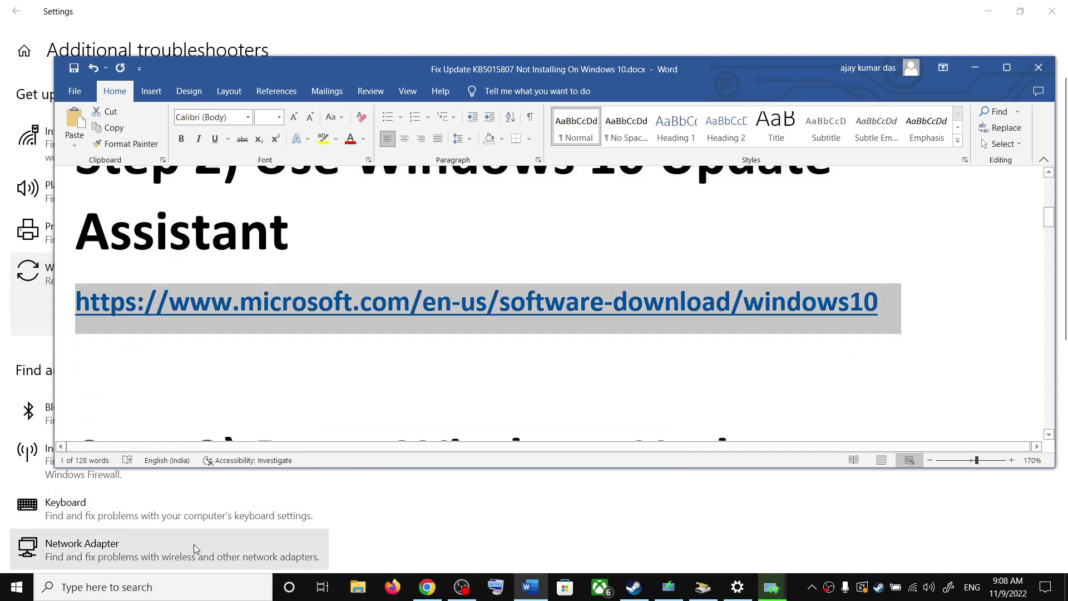
click(427, 587)
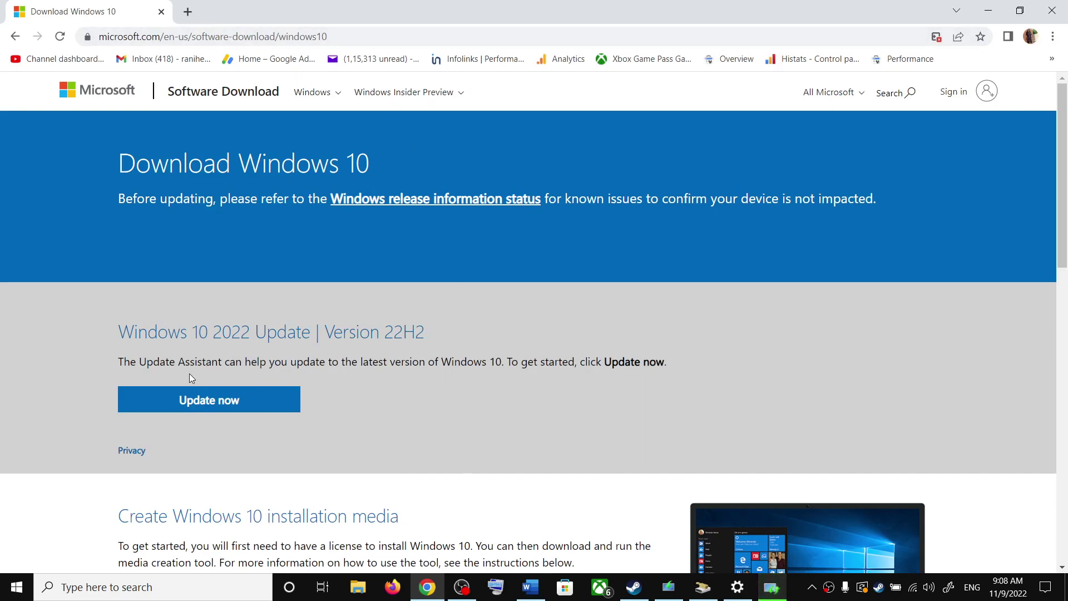
Step: Download the Windows10Upgrade Update Assistant via Update now and launch it from the download bar
drag(146, 363, 206, 363)
click(256, 405)
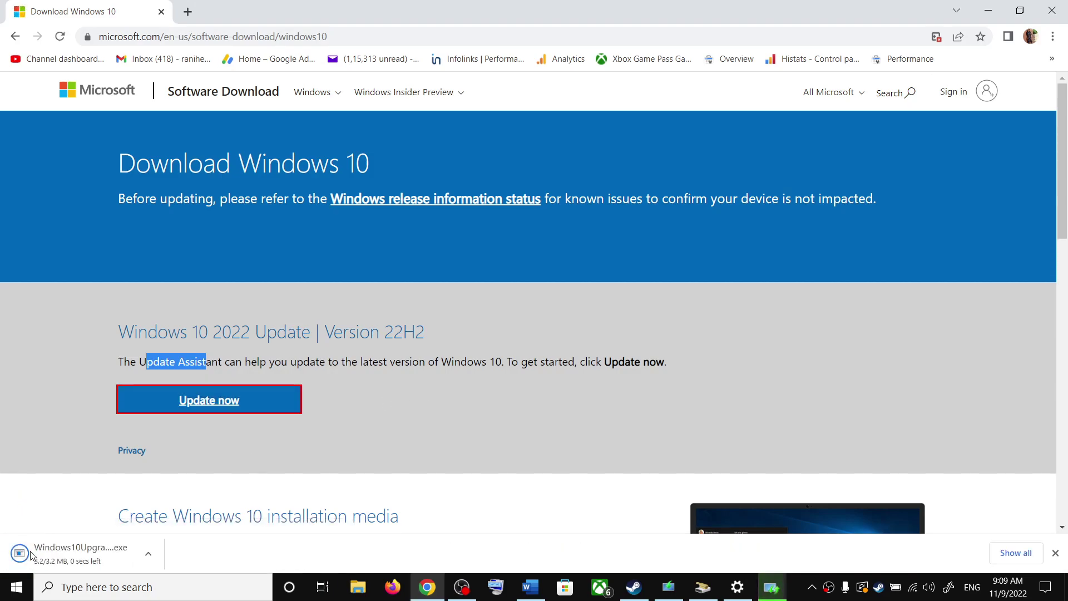
click(63, 566)
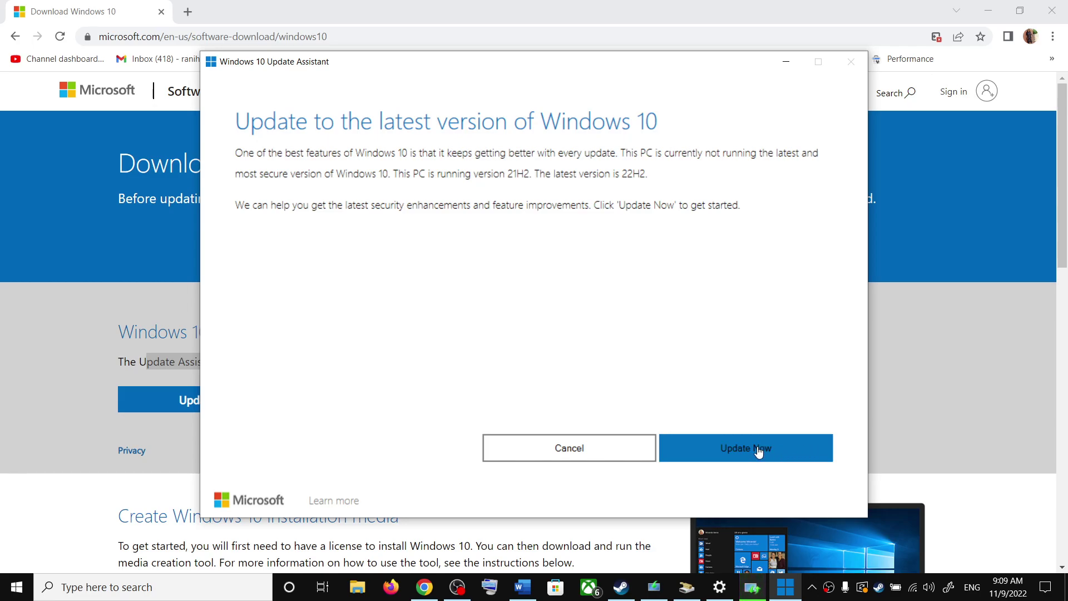
click(872, 387)
Step: Copy the guide's Step 3 Windows Update reset commands, SC config through net start
click(516, 593)
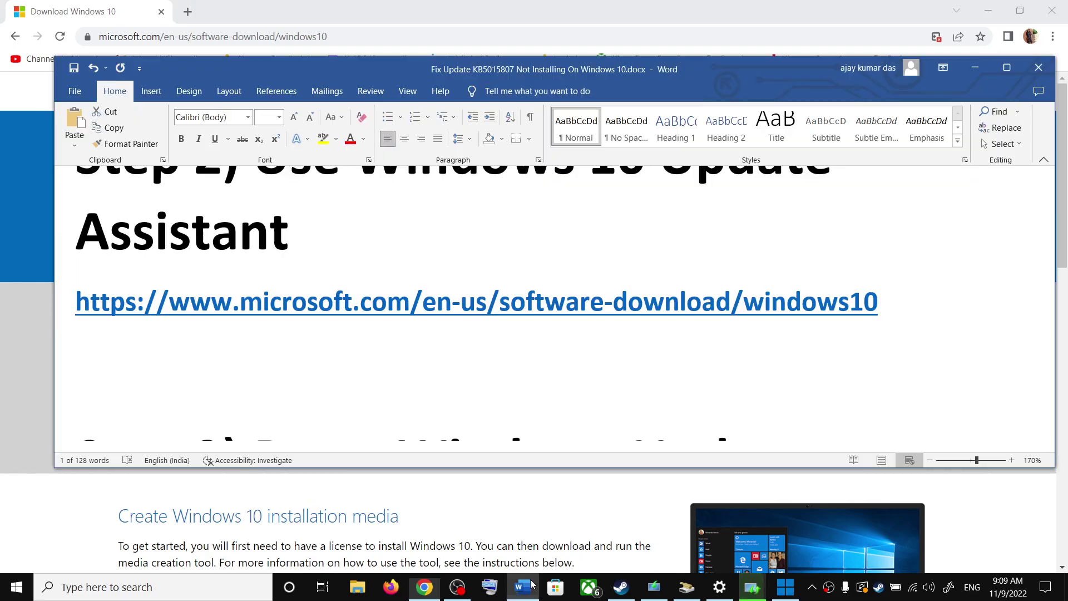
scroll(342, 245, down, 5)
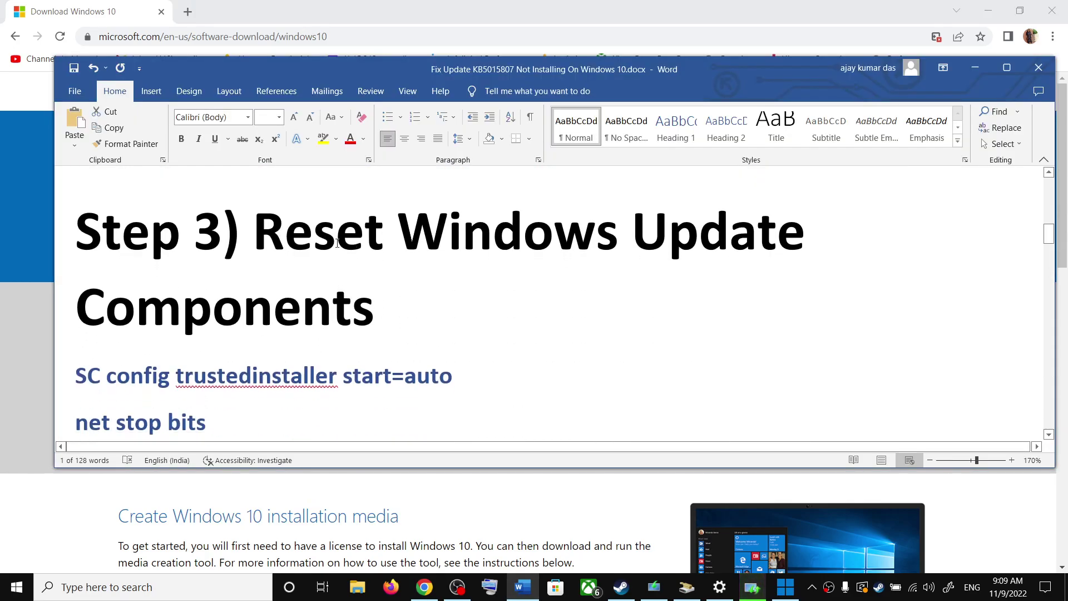
drag(79, 374, 252, 267)
right_click(232, 266)
click(241, 276)
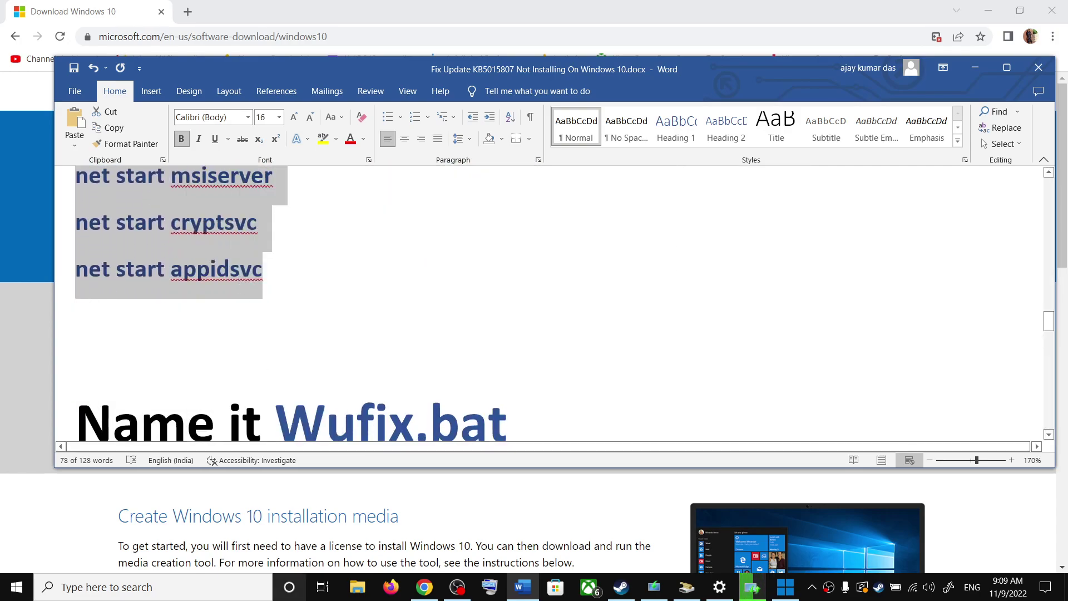
click(254, 583)
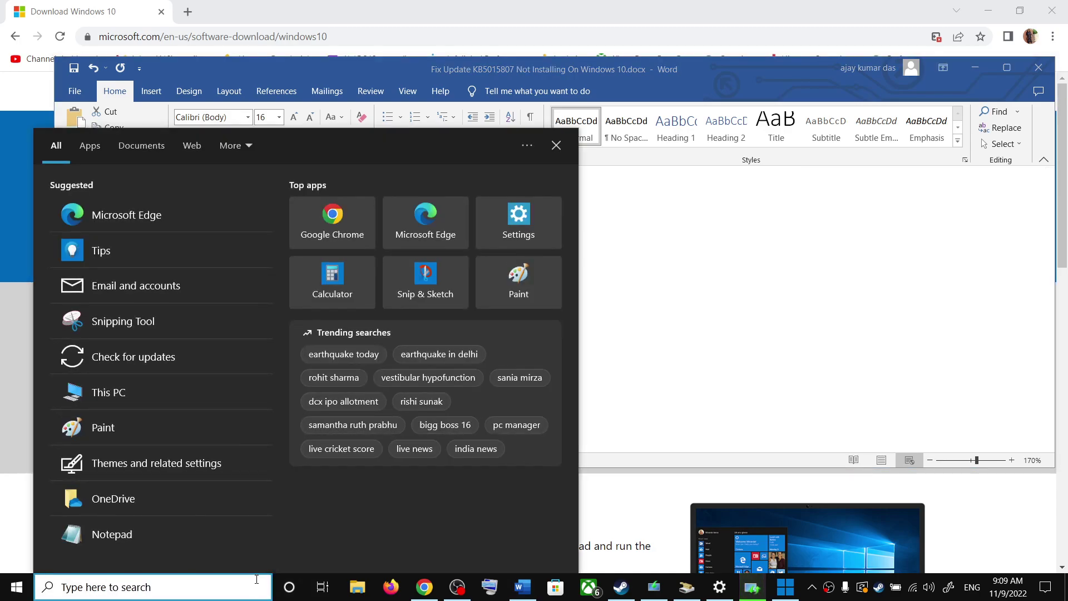
Step: Open Notepad and paste the copied reset commands into it
text(note)
click(58, 198)
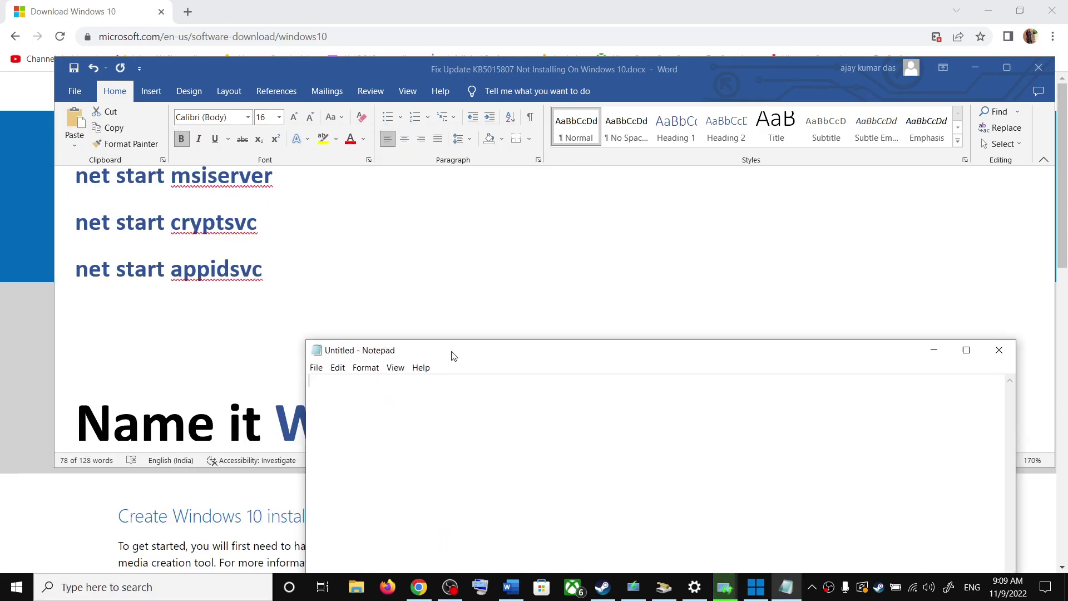
drag(453, 356, 342, 51)
right_click(262, 120)
click(324, 172)
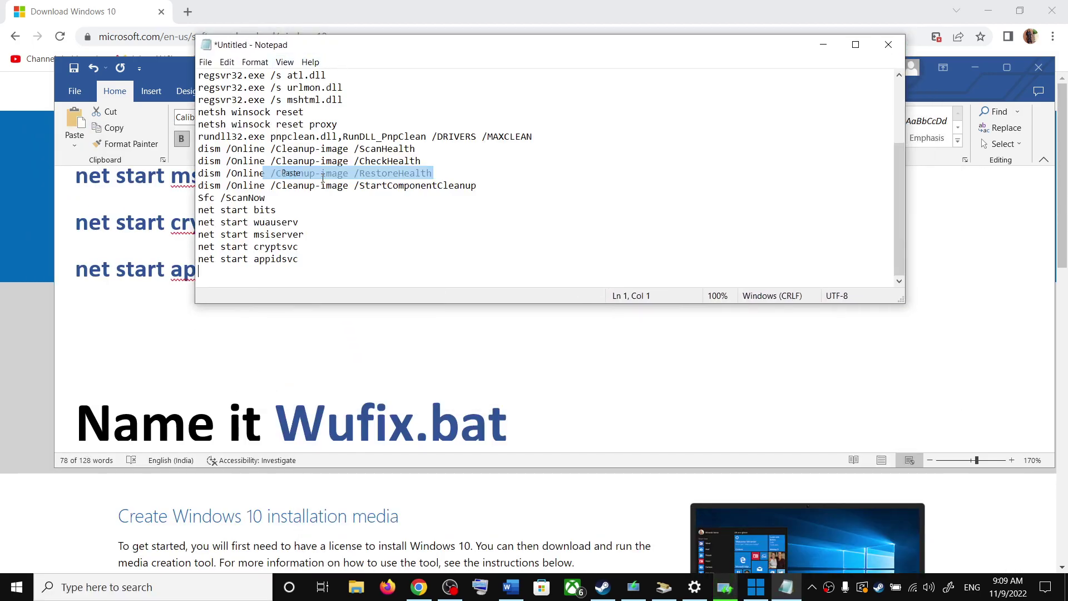
Step: Save the commands to the Desktop as Wufix.bat with Save as type All Files (*.*)
click(205, 62)
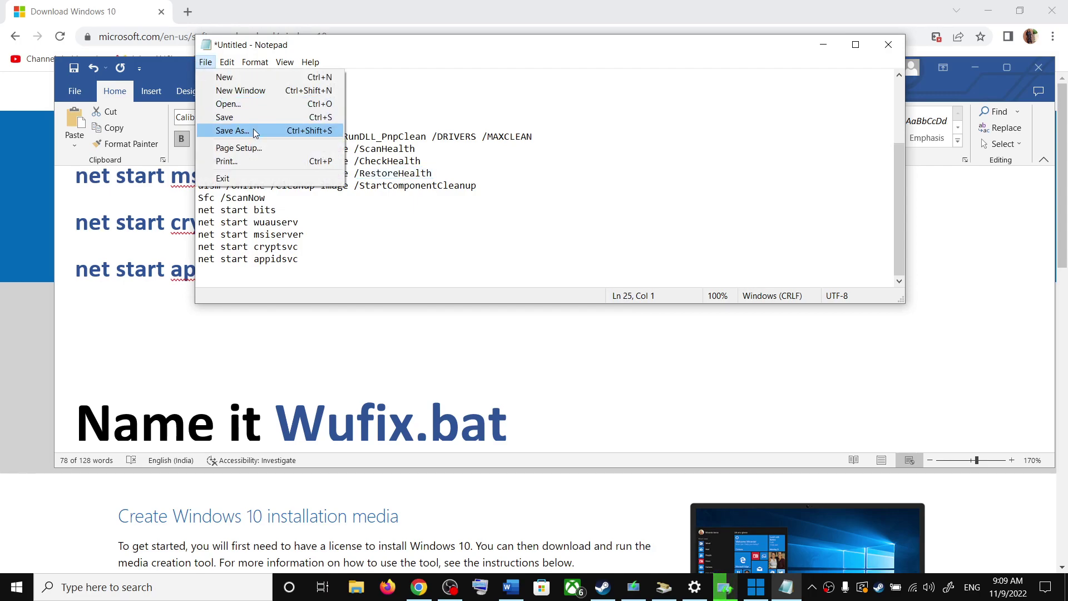
click(256, 133)
scroll(253, 222, up, 2)
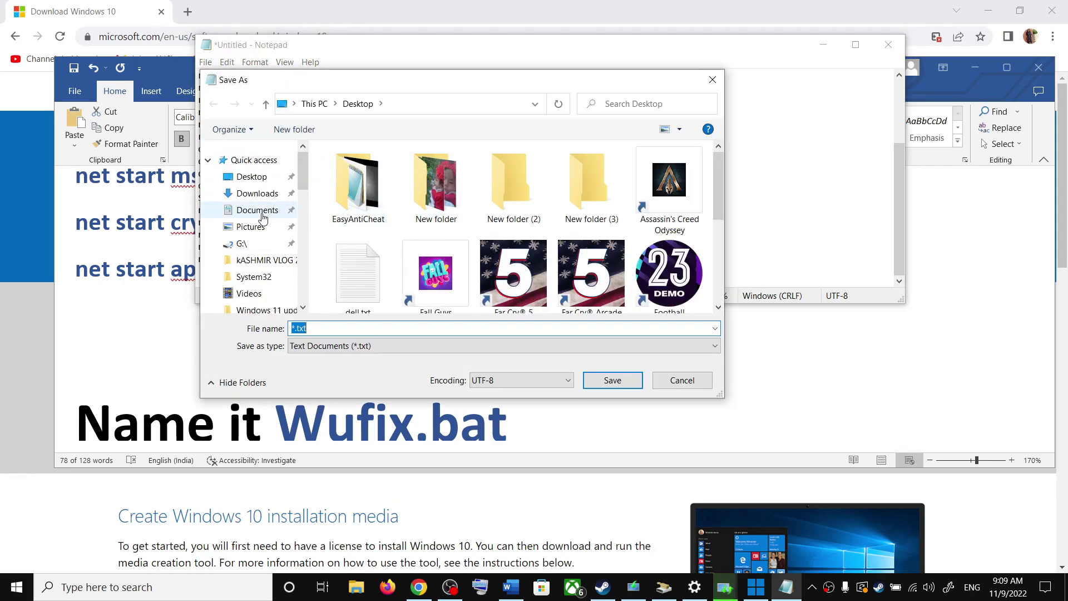
click(259, 177)
double_click(354, 328)
click(414, 429)
drag(529, 427, 353, 407)
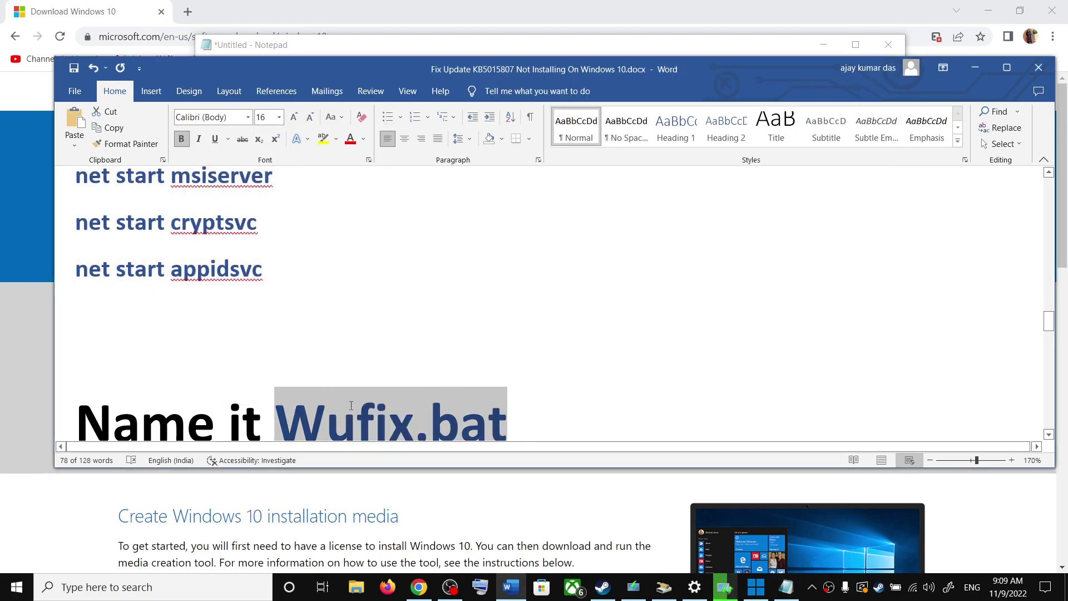
key(ctrl+c)
key(alt+Tab)
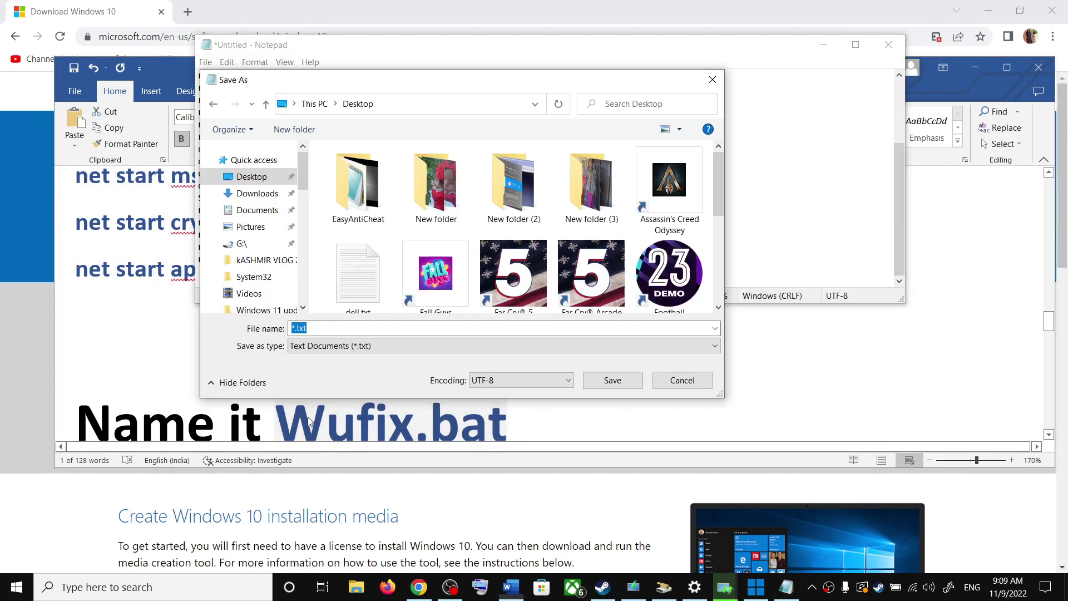
key(ctrl+v)
click(331, 347)
click(322, 371)
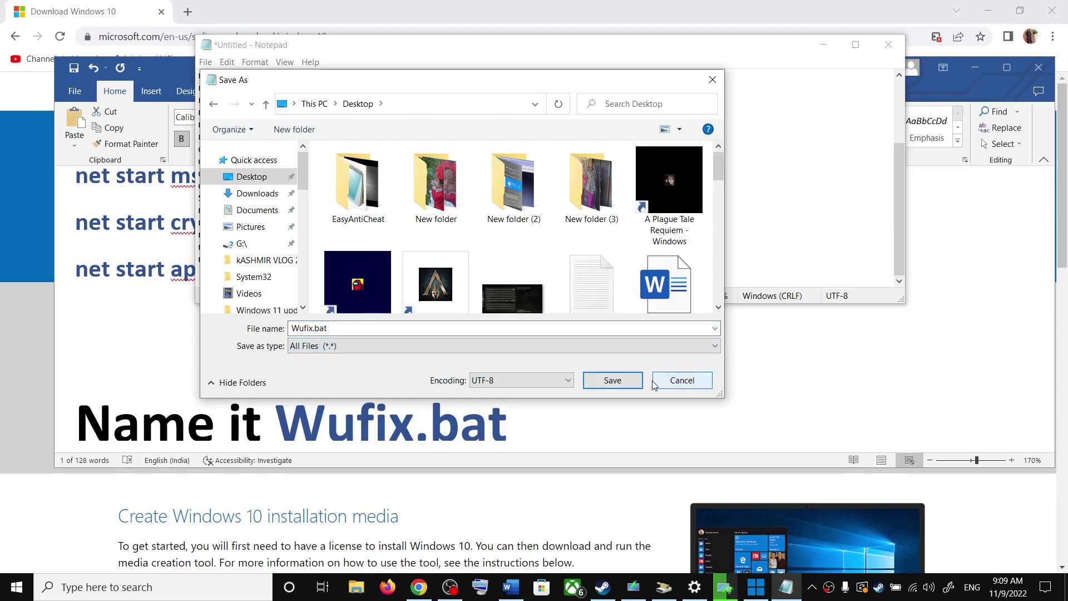
click(614, 380)
key(super+d)
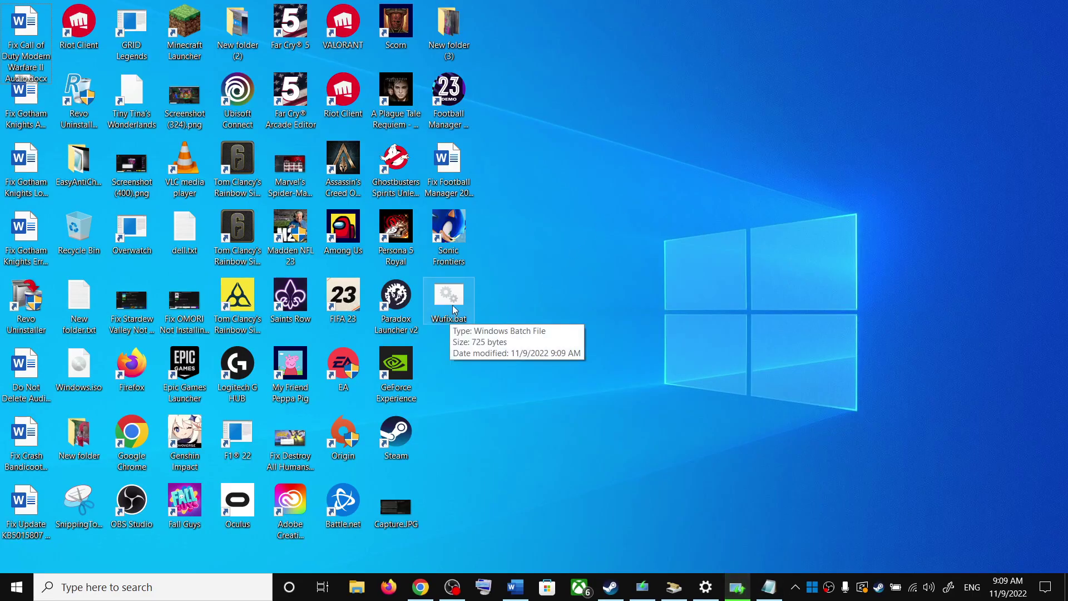
Step: Run Wufix.bat from the desktop as administrator
double_click(453, 309)
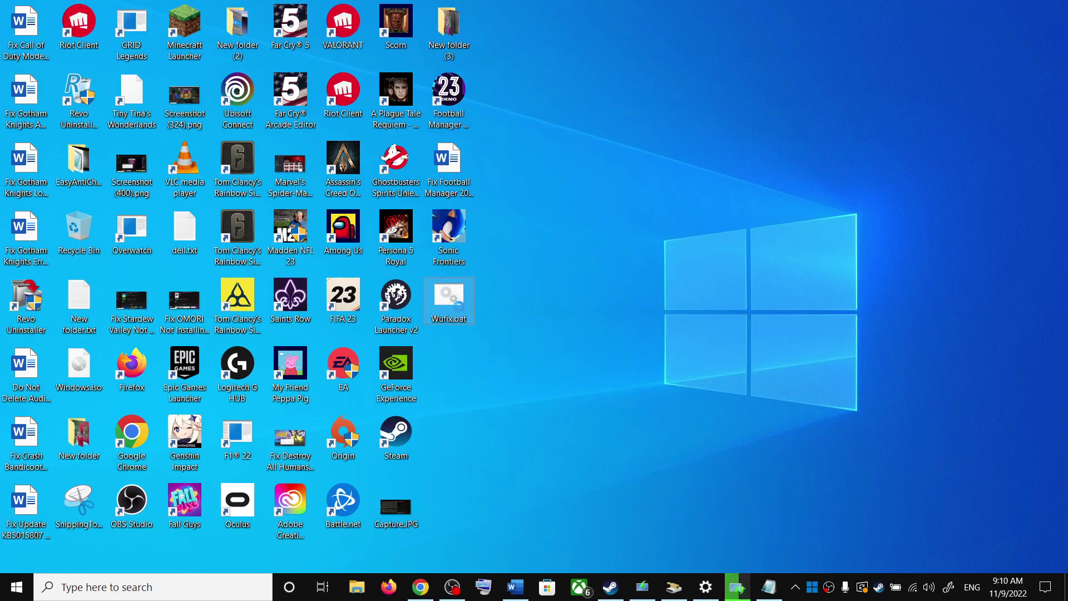
right_click(455, 305)
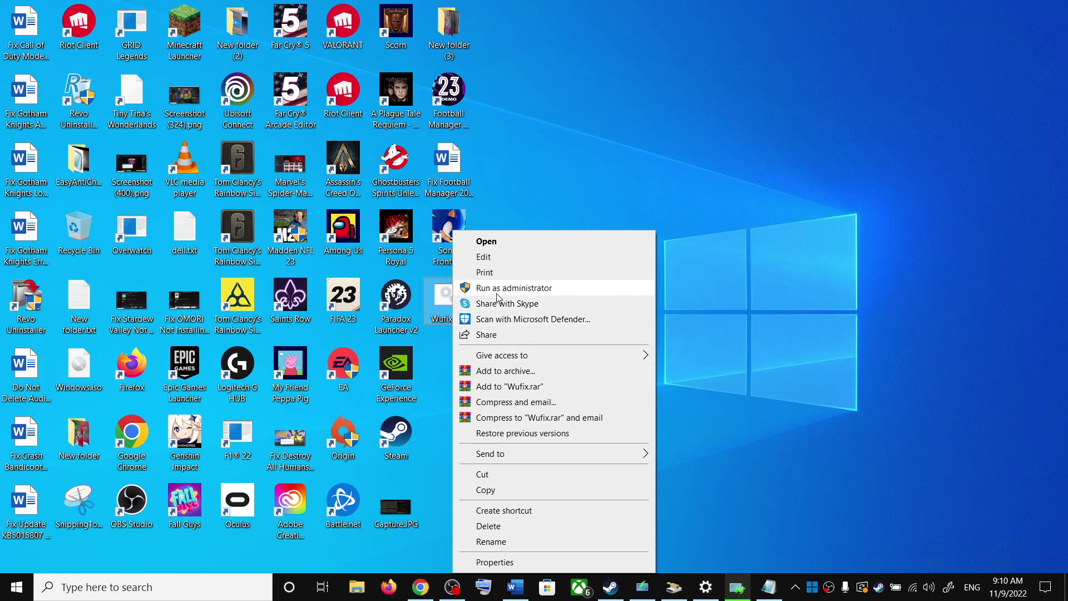
click(445, 306)
right_click(453, 309)
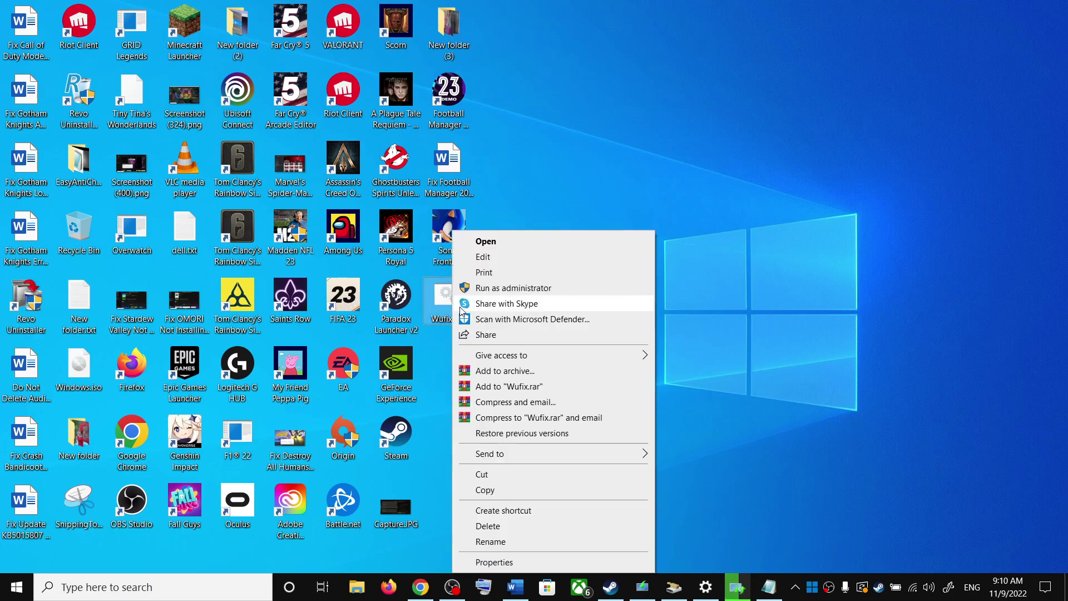
click(564, 287)
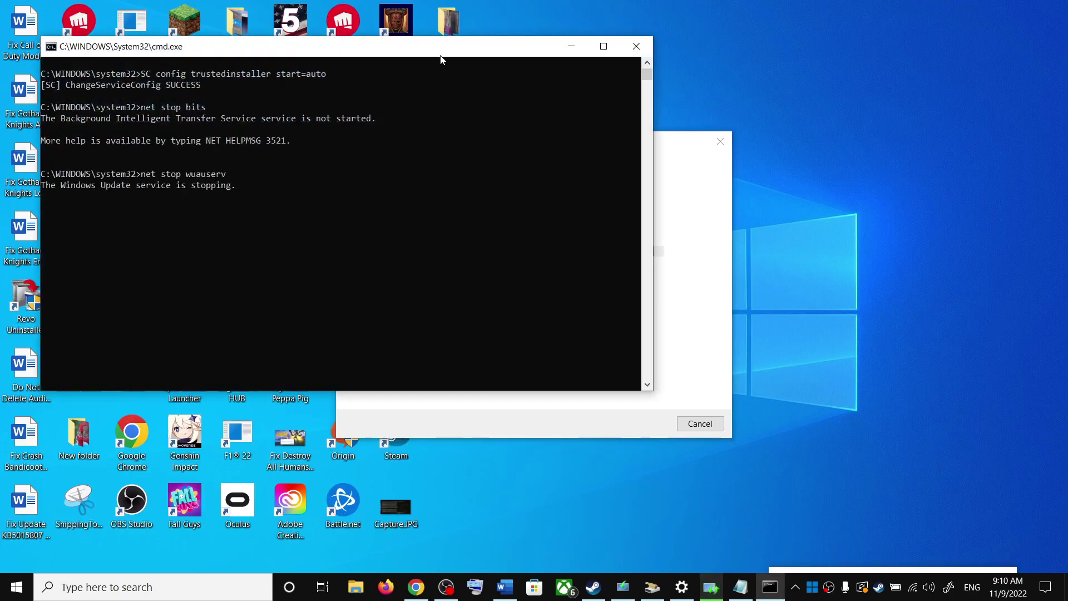
Step: Move the command window aside and wait while Wufix.bat passes the Winsock resets to DISM /ScanHealth
drag(441, 55, 518, 124)
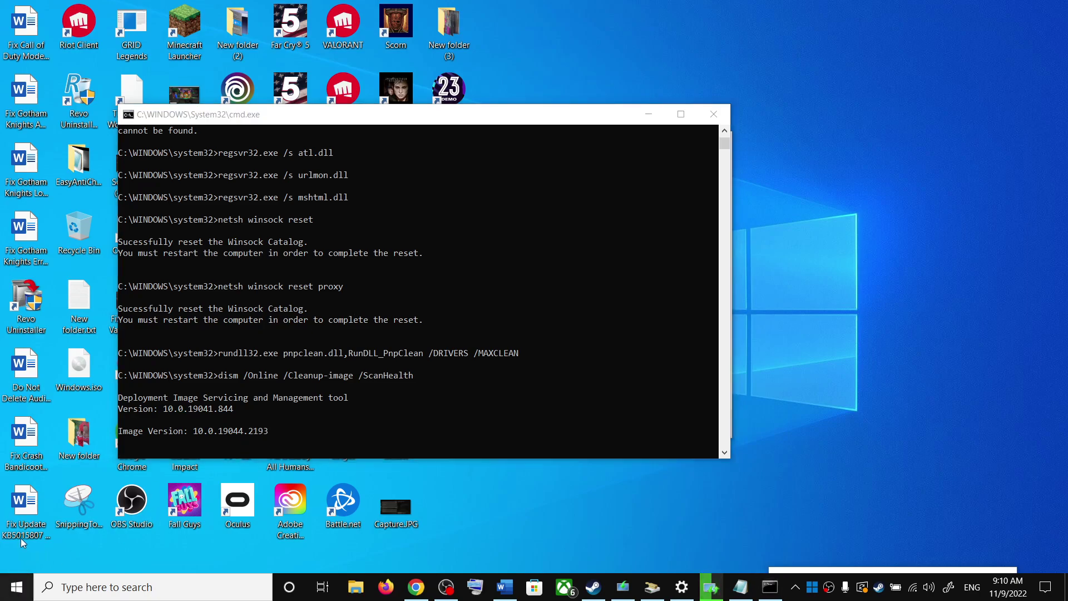
click(17, 587)
click(20, 558)
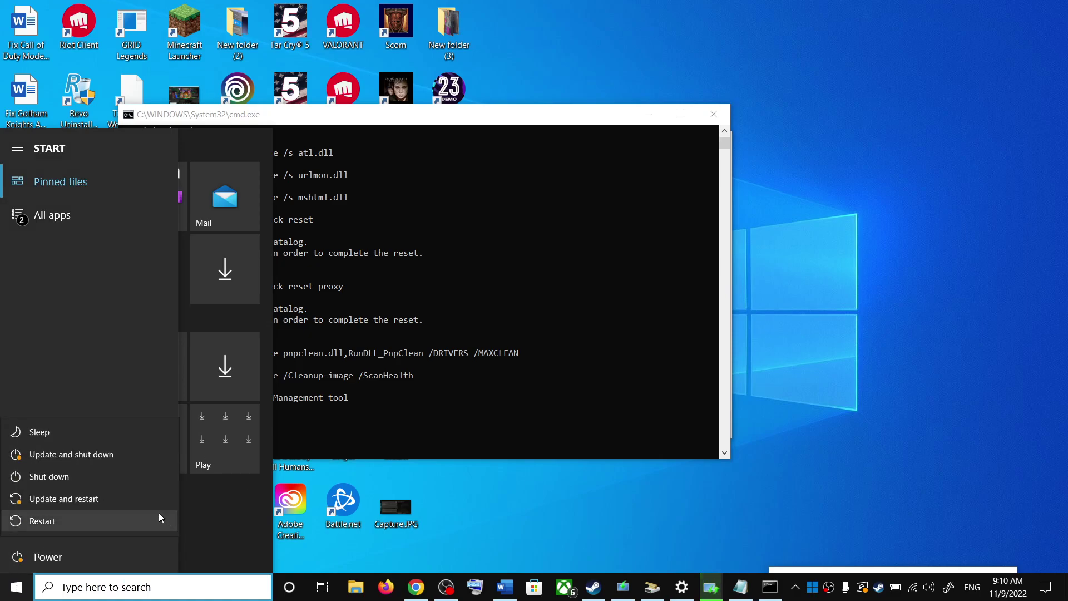
click(200, 588)
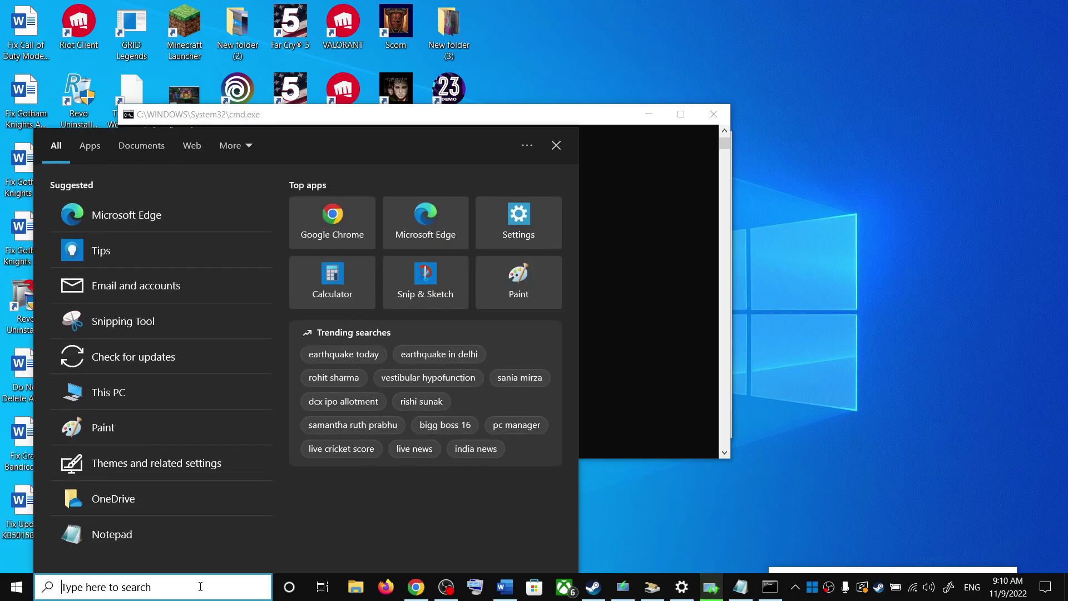
click(684, 283)
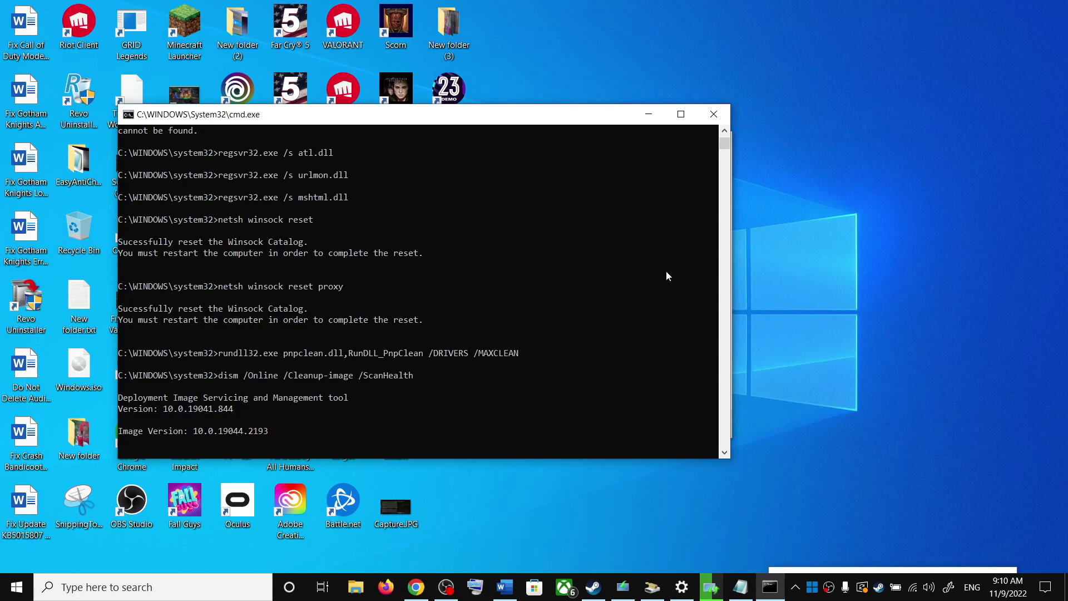
click(681, 587)
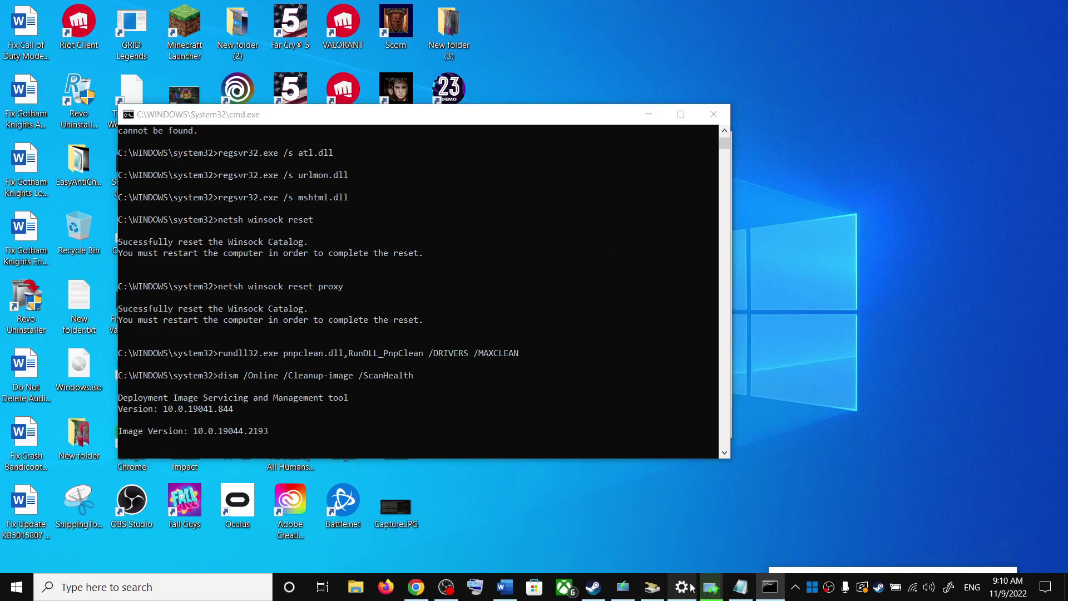
Step: Check Update & Security showing KB5019959 at Installing - 20%, then scroll the guide to Step 4 Media Creation Tool
click(24, 51)
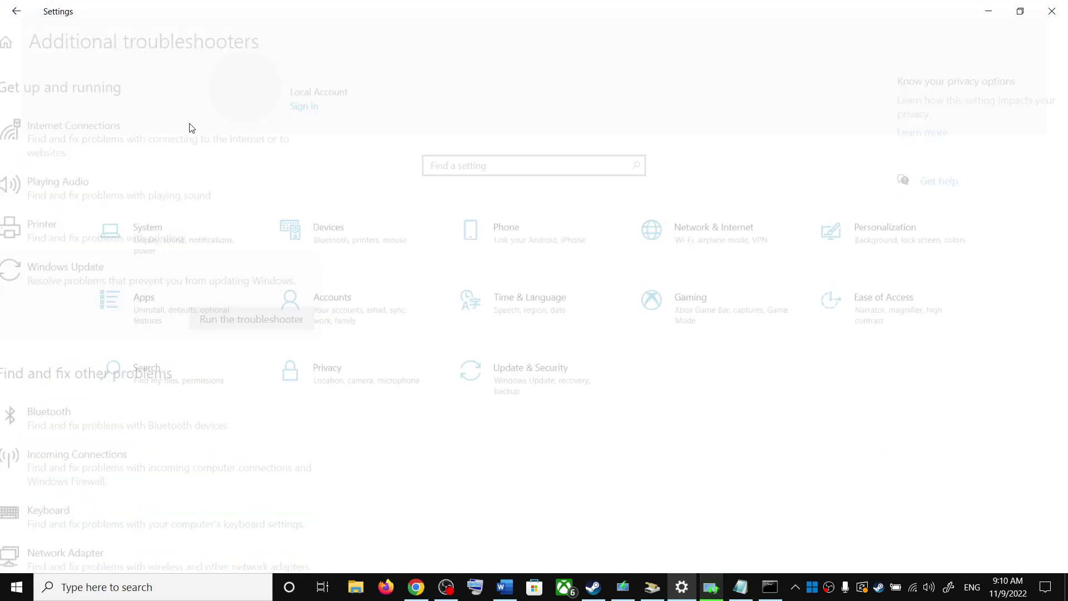
click(543, 384)
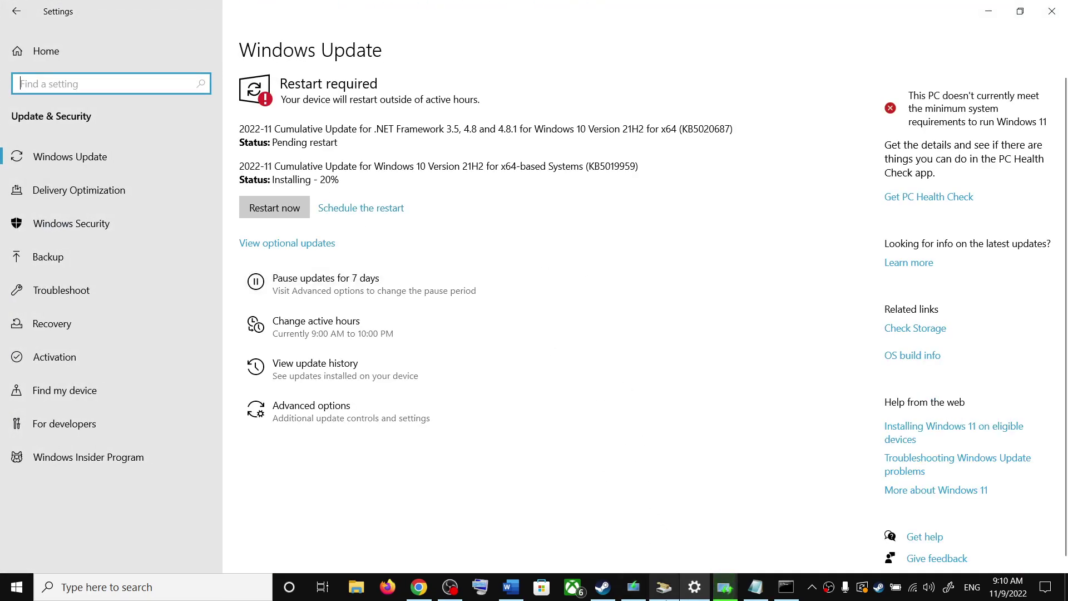
click(510, 588)
scroll(389, 362, down, 6)
scroll(390, 357, down, 3)
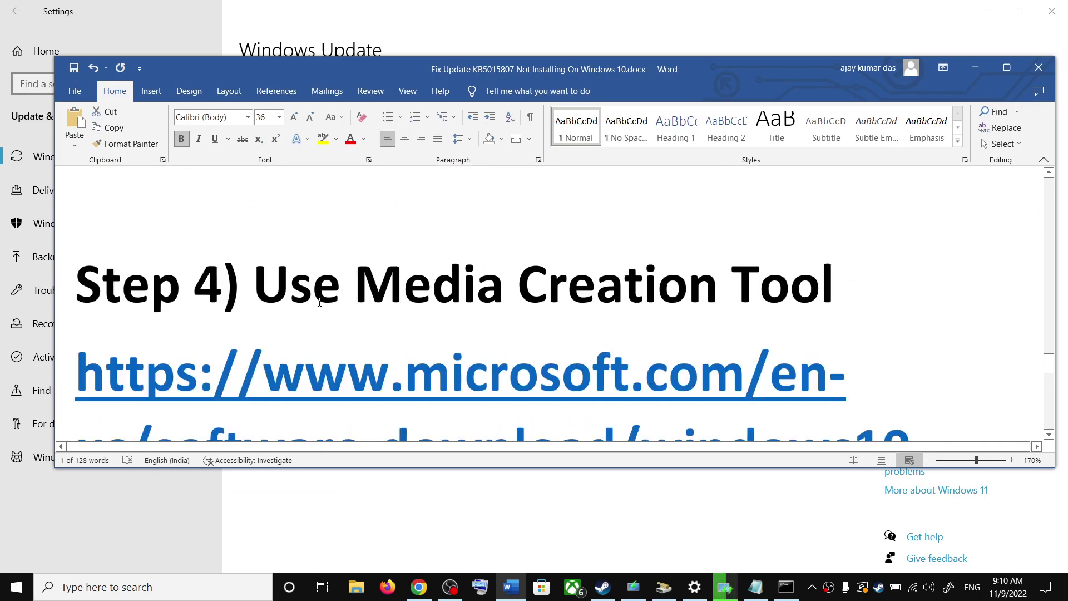
Step: Switch to Chrome and click Download Now under Create Windows 10 installation media
drag(253, 283, 846, 284)
scroll(906, 334, down, 2)
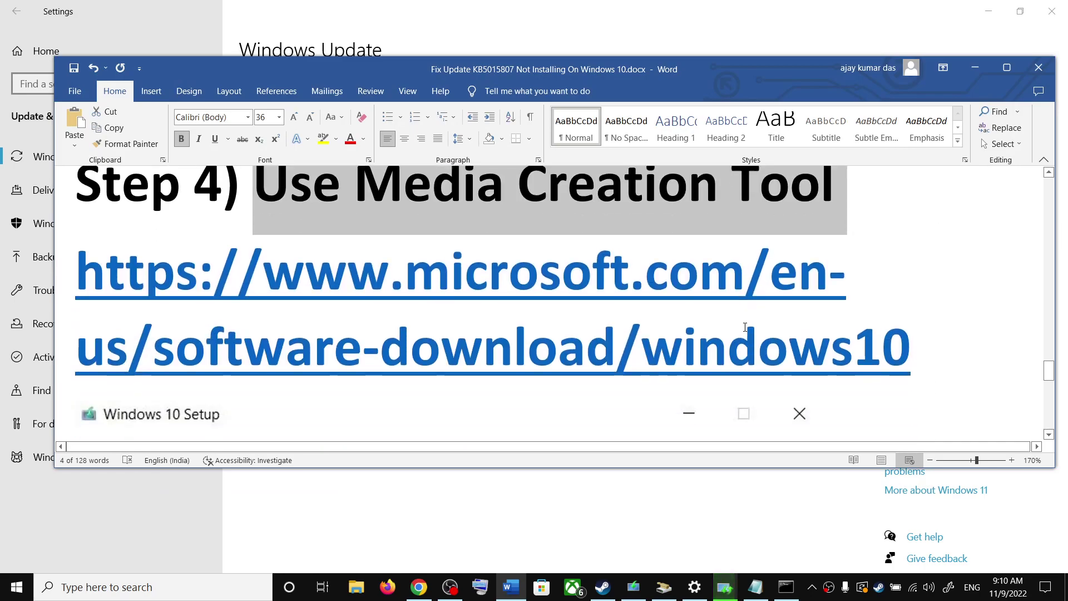
drag(910, 333, 198, 261)
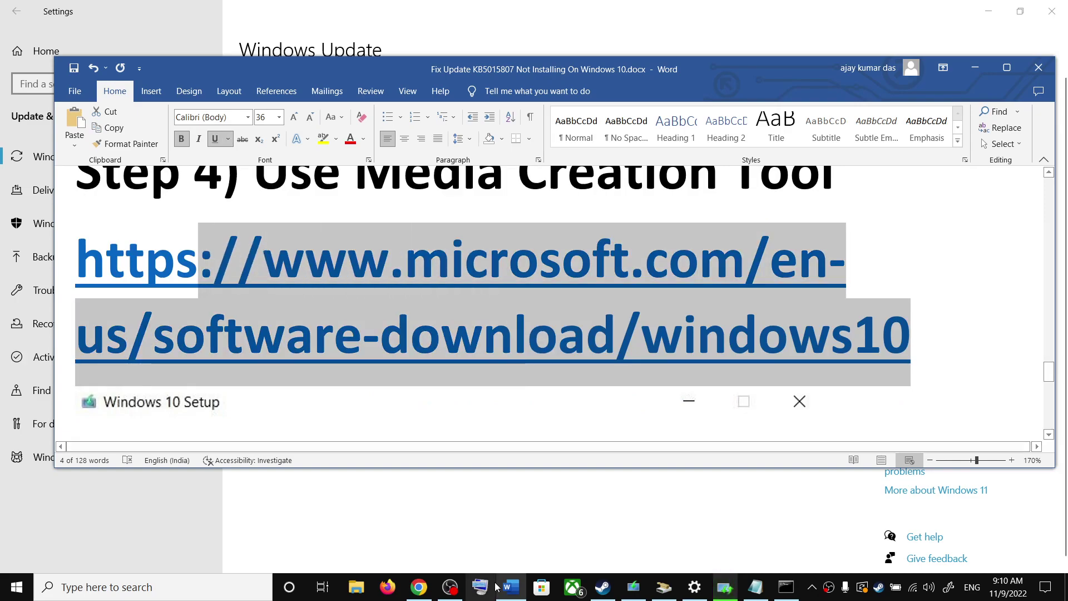
click(419, 587)
scroll(422, 315, down, 4)
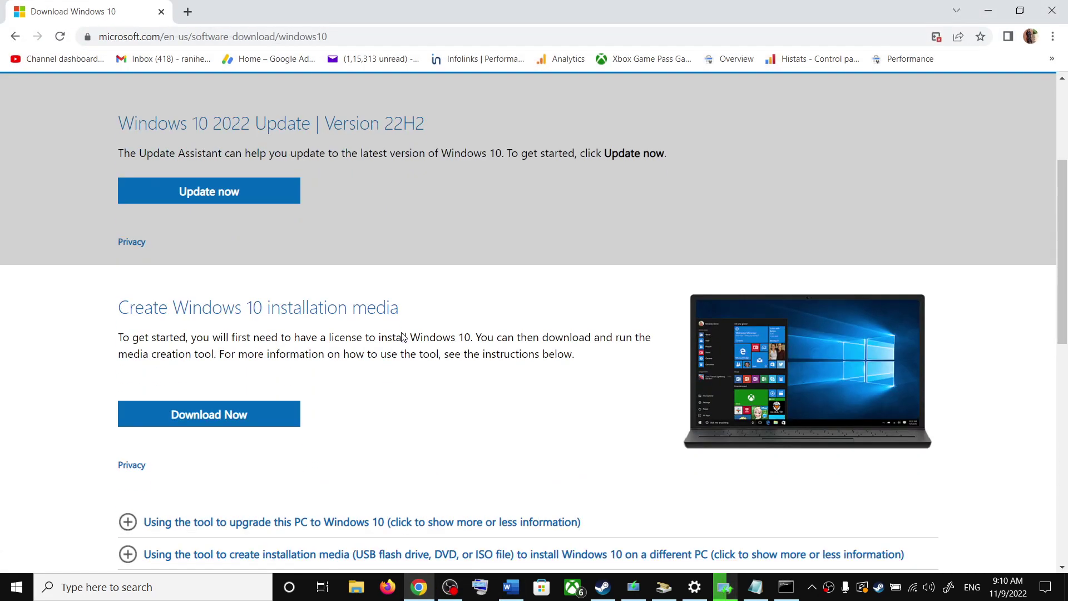
drag(130, 216, 204, 216)
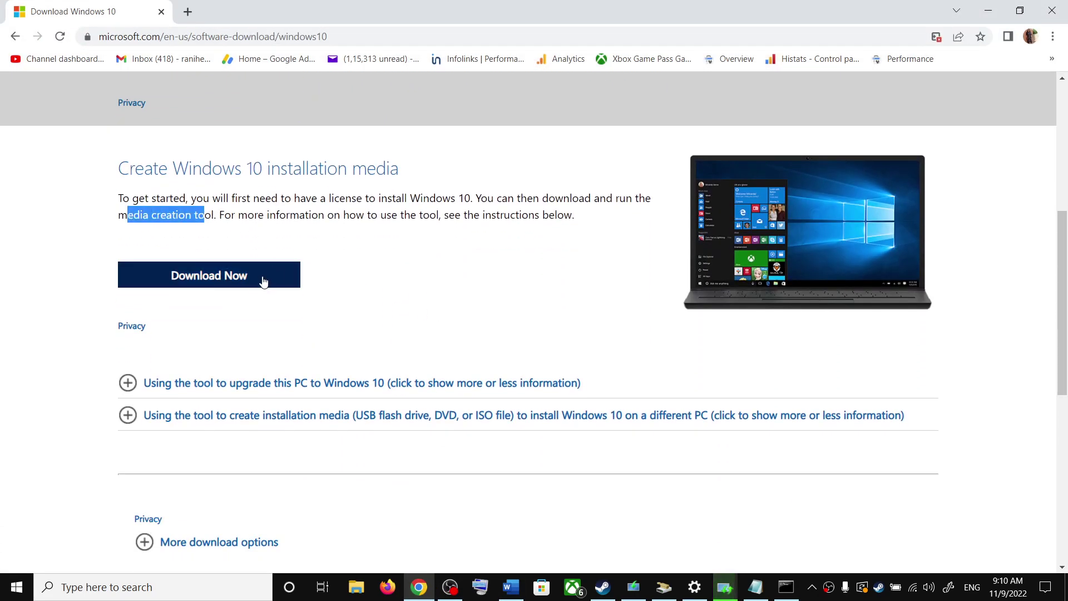
click(246, 278)
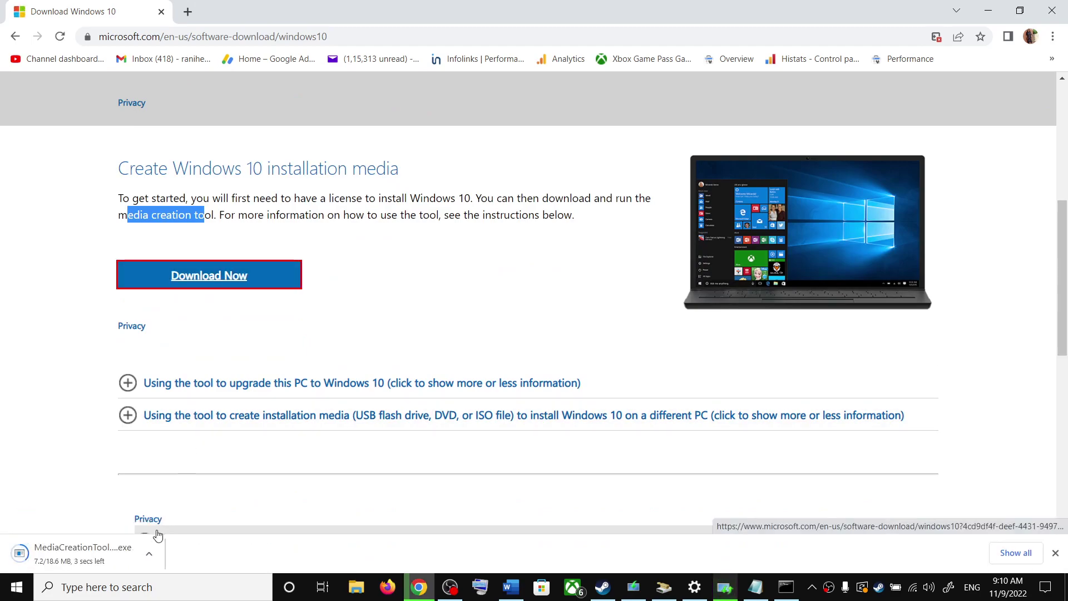
Step: Run the Media Creation Tool, accept the license and upgrade this PC now, then return to the Word guide
click(58, 553)
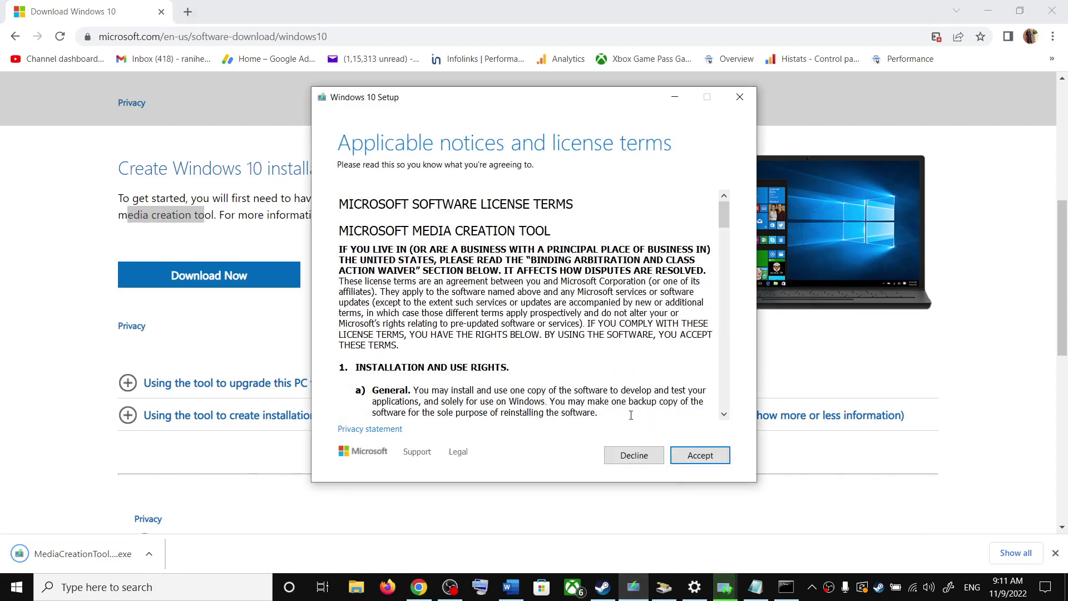
click(679, 459)
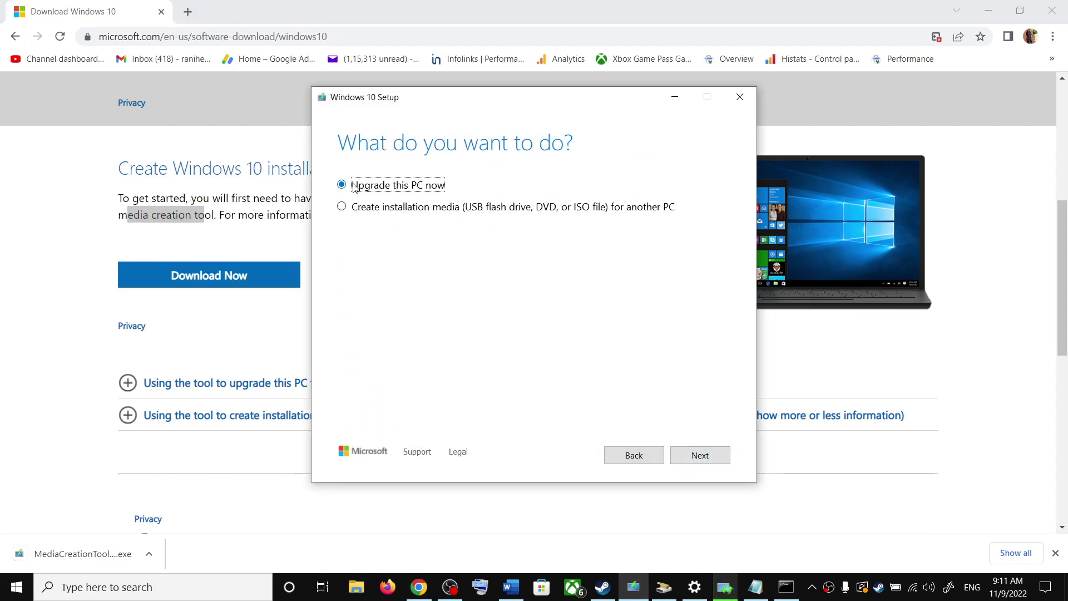
click(720, 459)
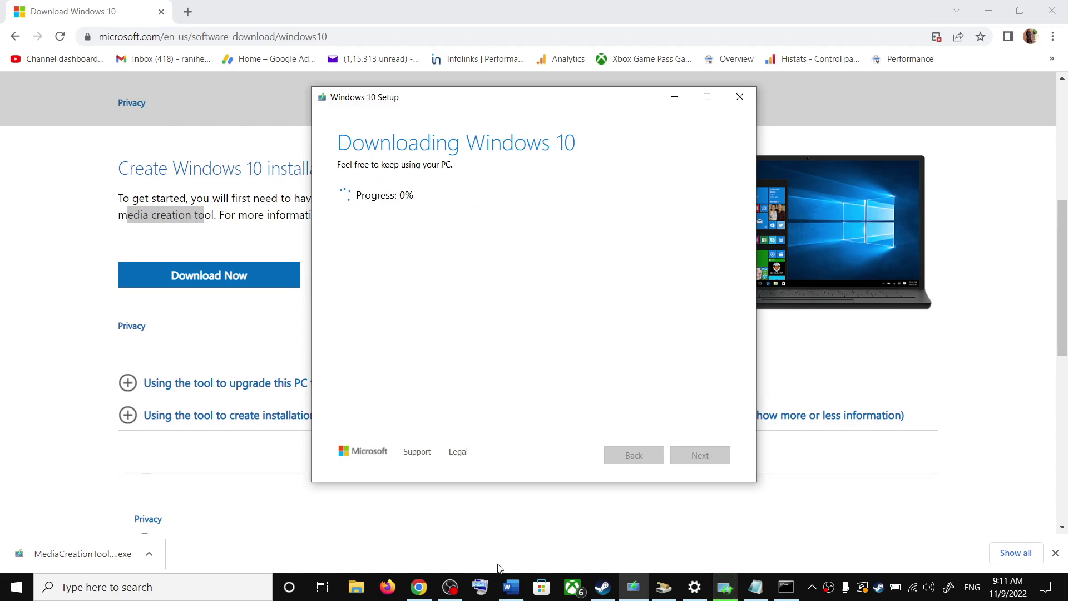
click(511, 587)
scroll(392, 384, down, 4)
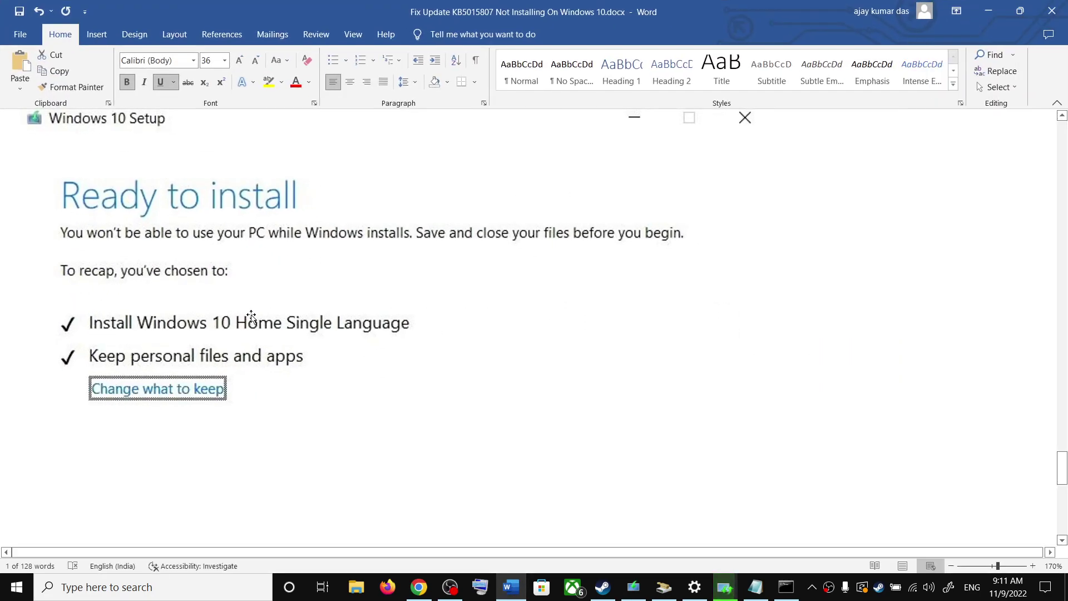
Step: Review the guide's Ready to install screenshot in Word
scroll(240, 295, down, 2)
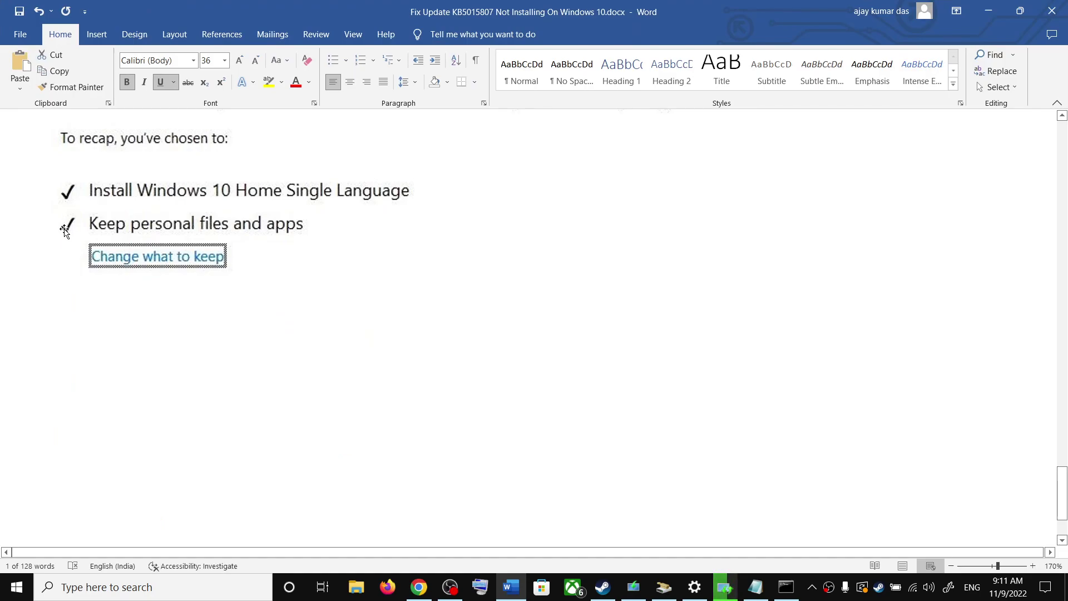
scroll(569, 358, down, 2)
scroll(713, 419, up, 3)
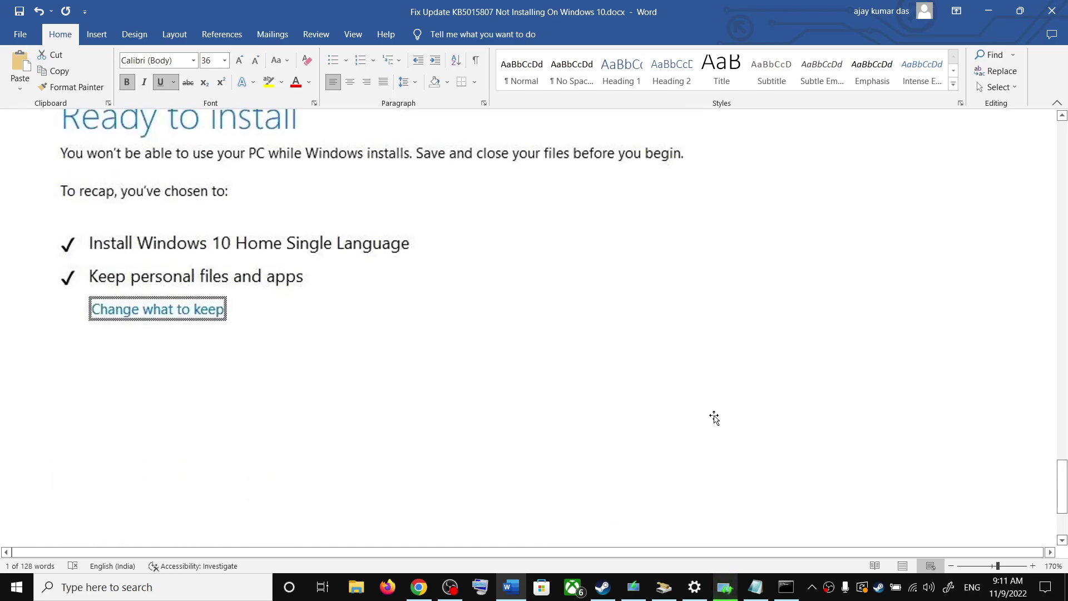
scroll(717, 428, up, 1)
Step: Bring up the Windows Update settings page and close Notepad
click(694, 587)
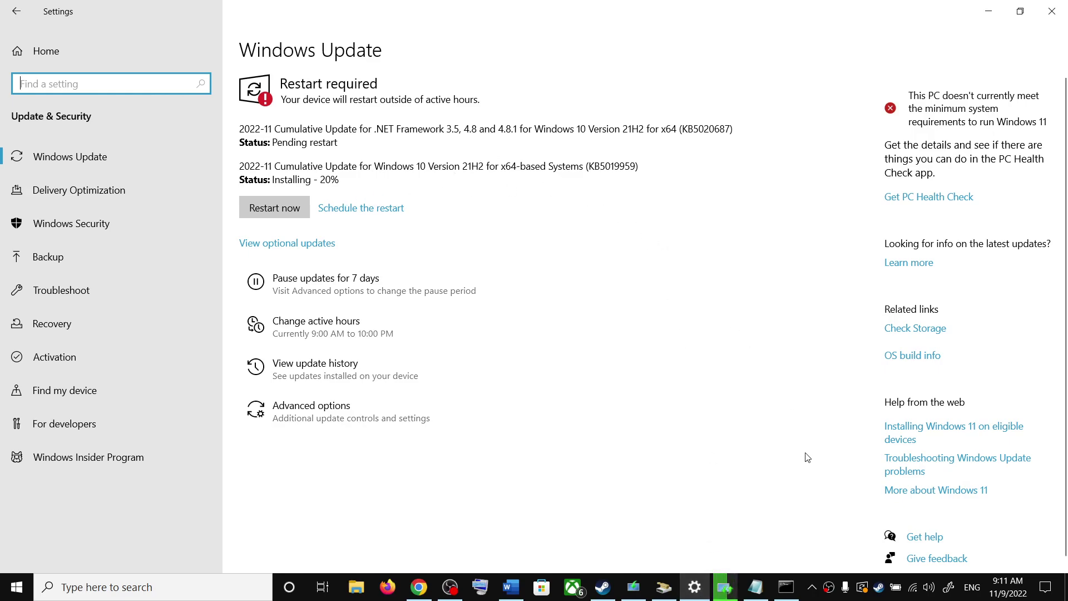
click(755, 578)
click(887, 40)
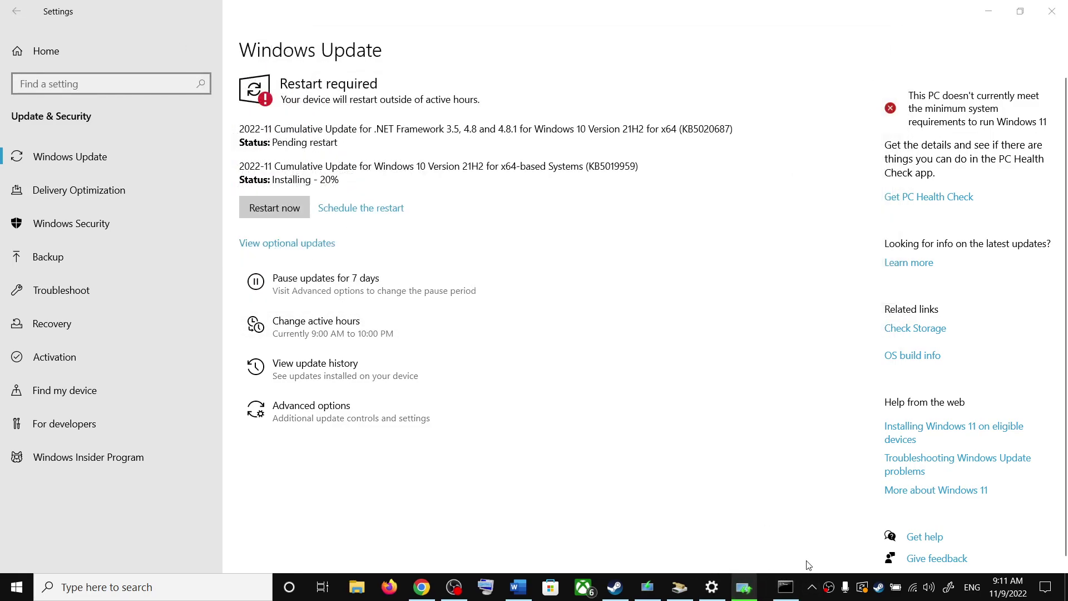